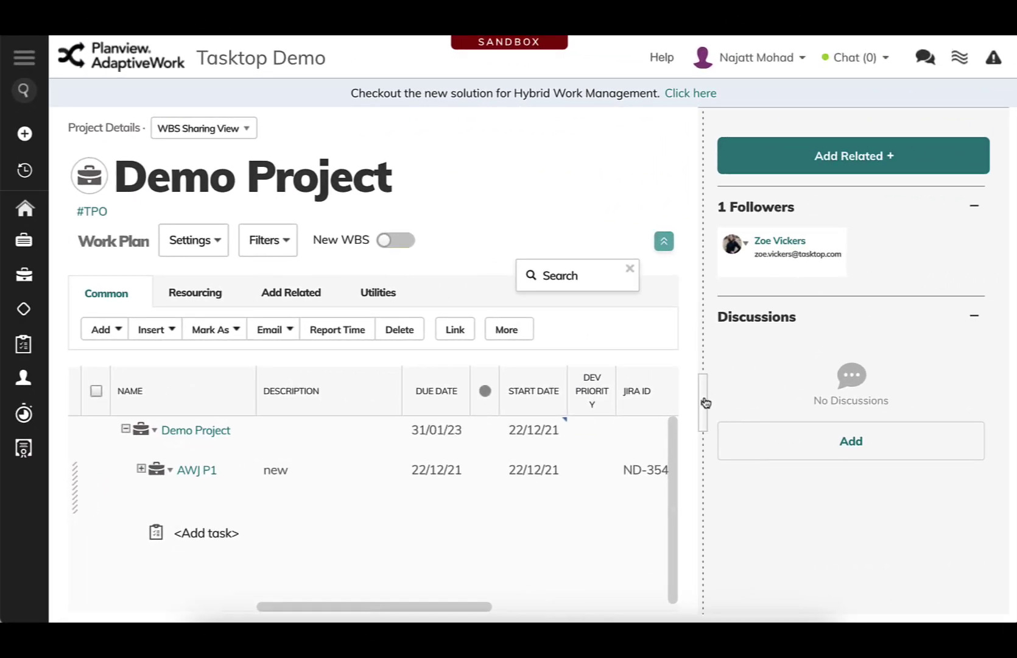
Add the sub-project 'AdaptiveWork/Jira Demo Project' under Demo Project in the work plan
left_click_drag(706, 403, 976, 446)
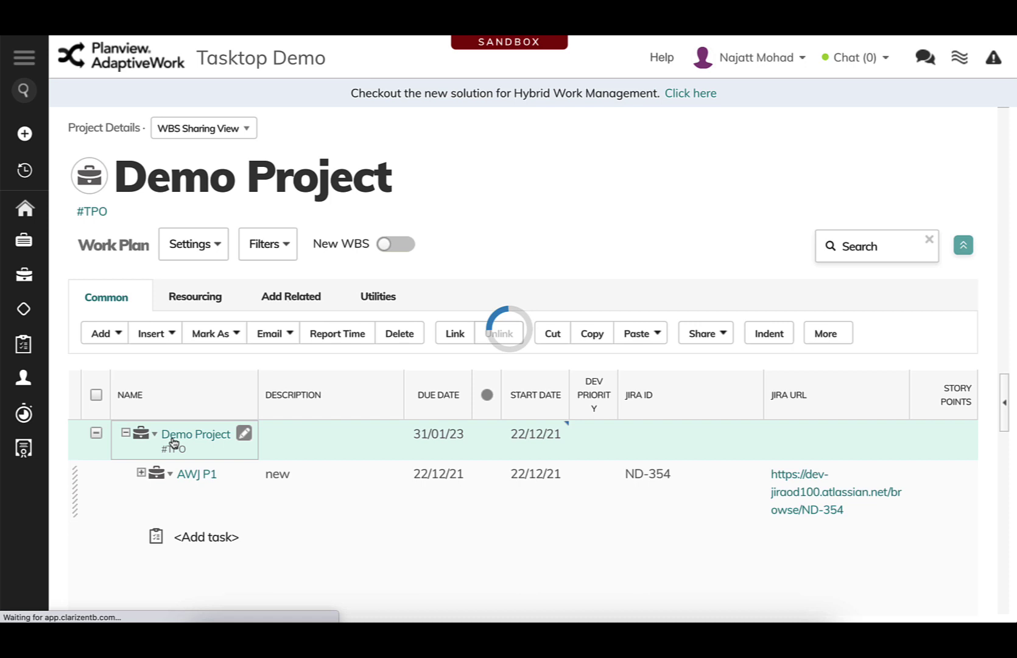
left_click(104, 329)
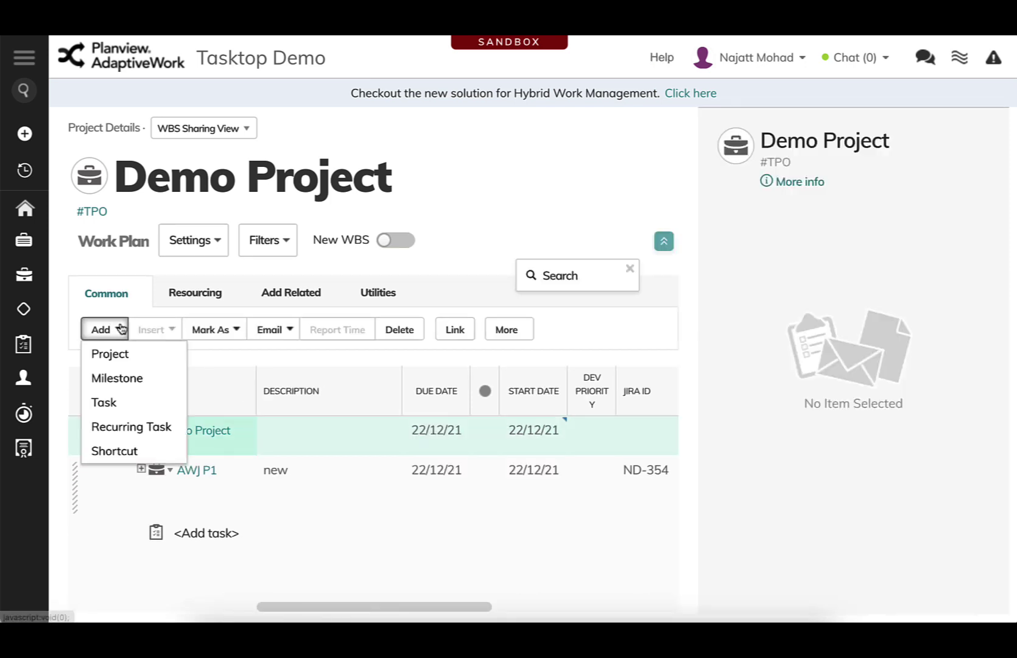
left_click(111, 355)
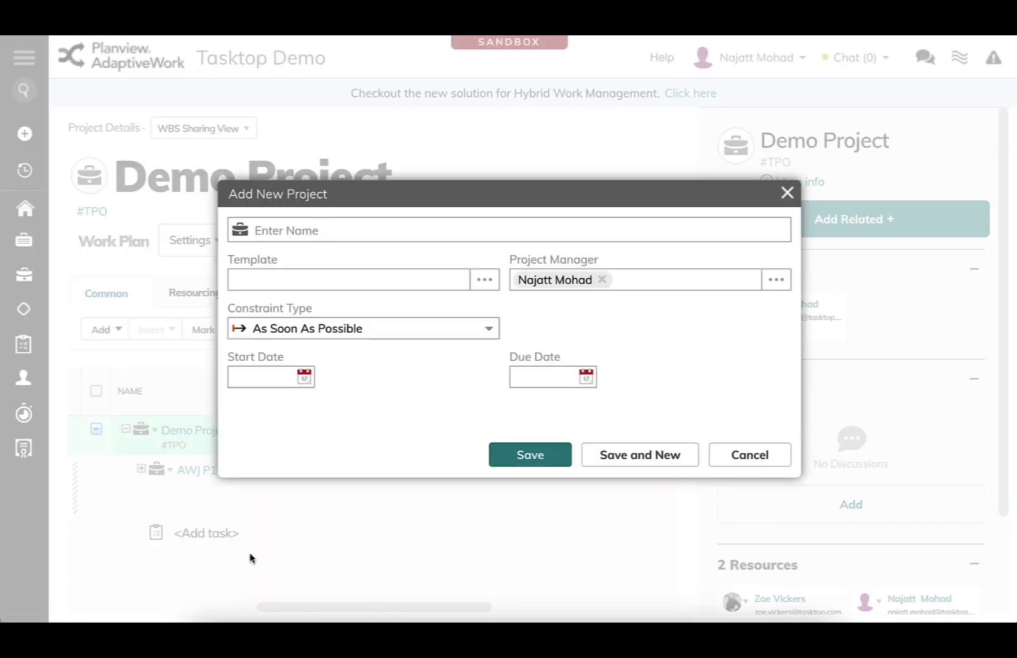
type("A")
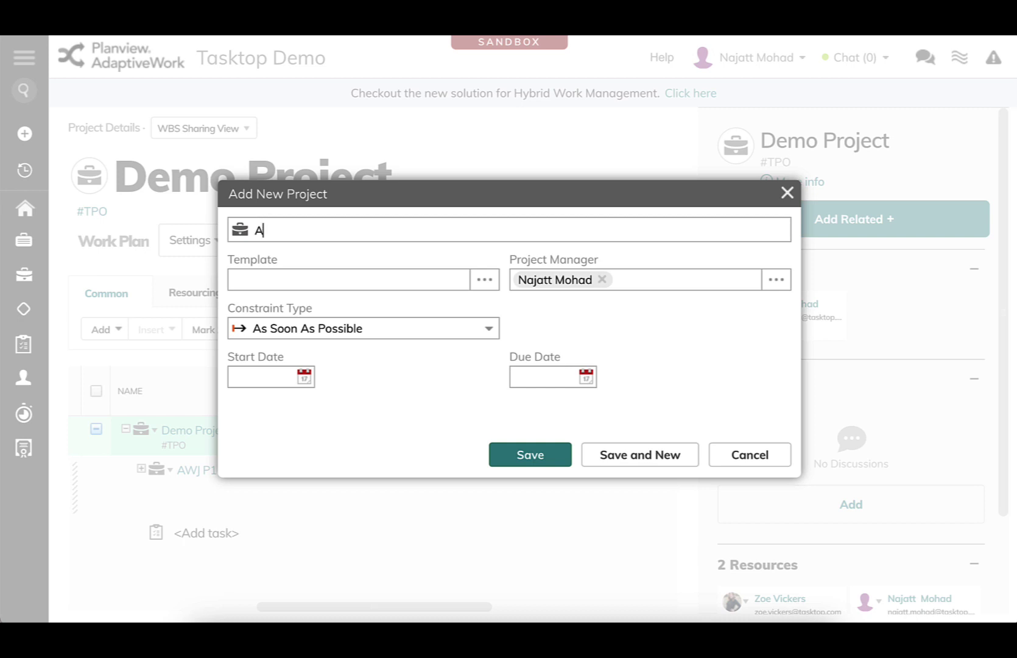
type("daptiveWork/Jira Dem")
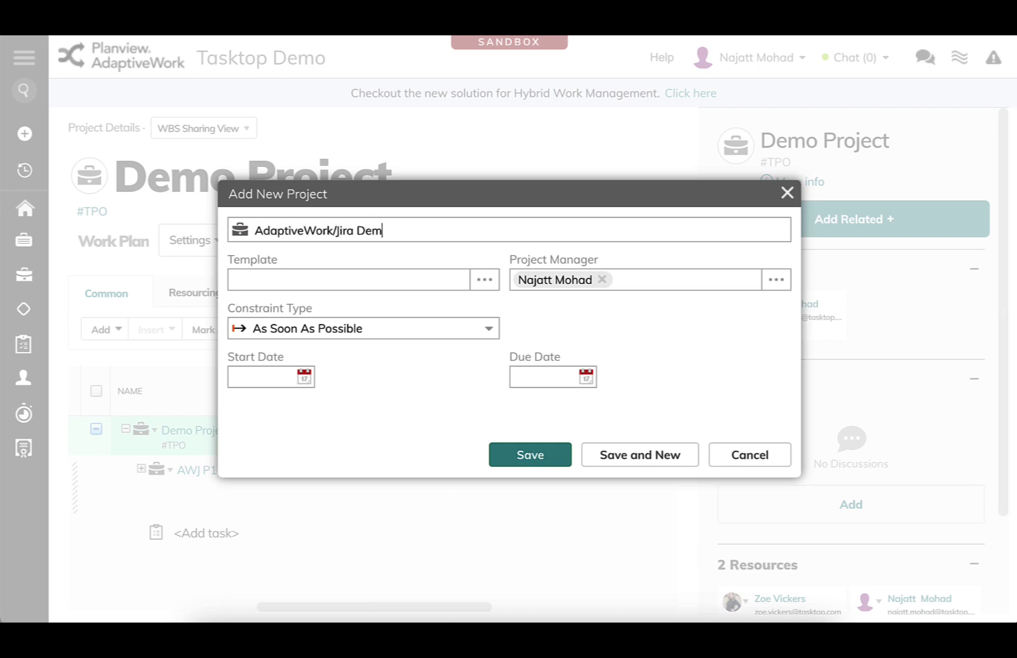
type("o Project")
left_click(533, 465)
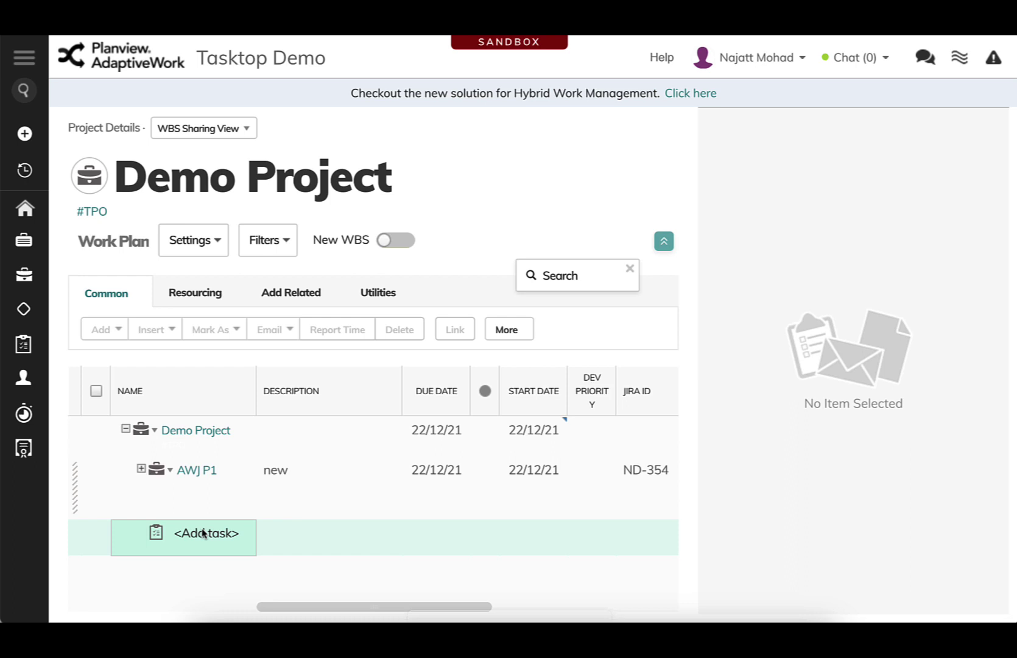
Give the new project the description 'new description test'
left_click(506, 329)
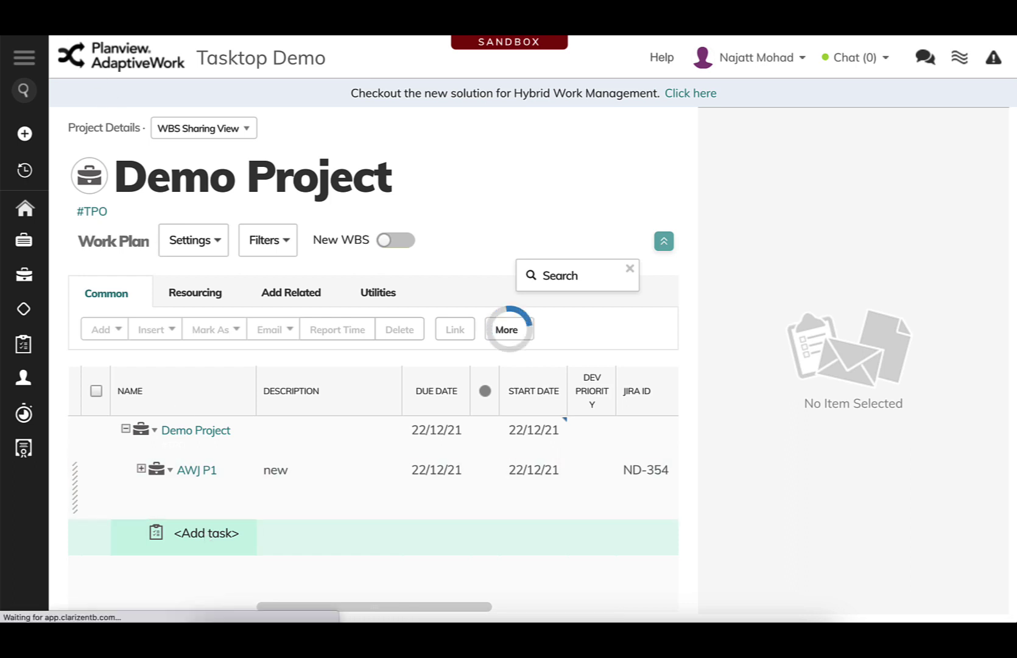
left_click(201, 535)
left_click(318, 543)
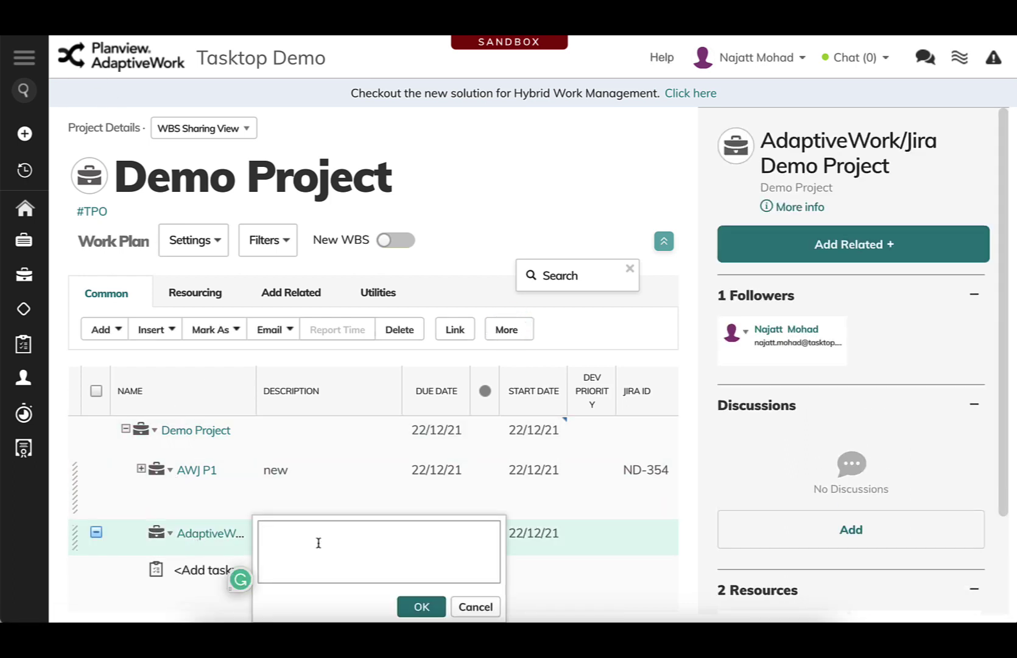
type("new description test")
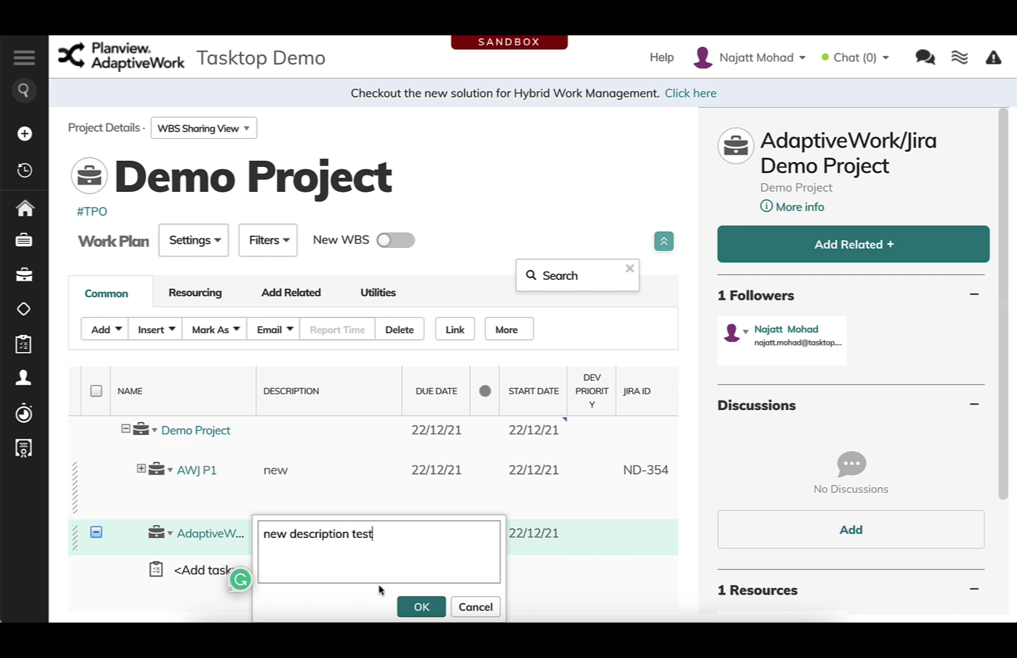
left_click(421, 606)
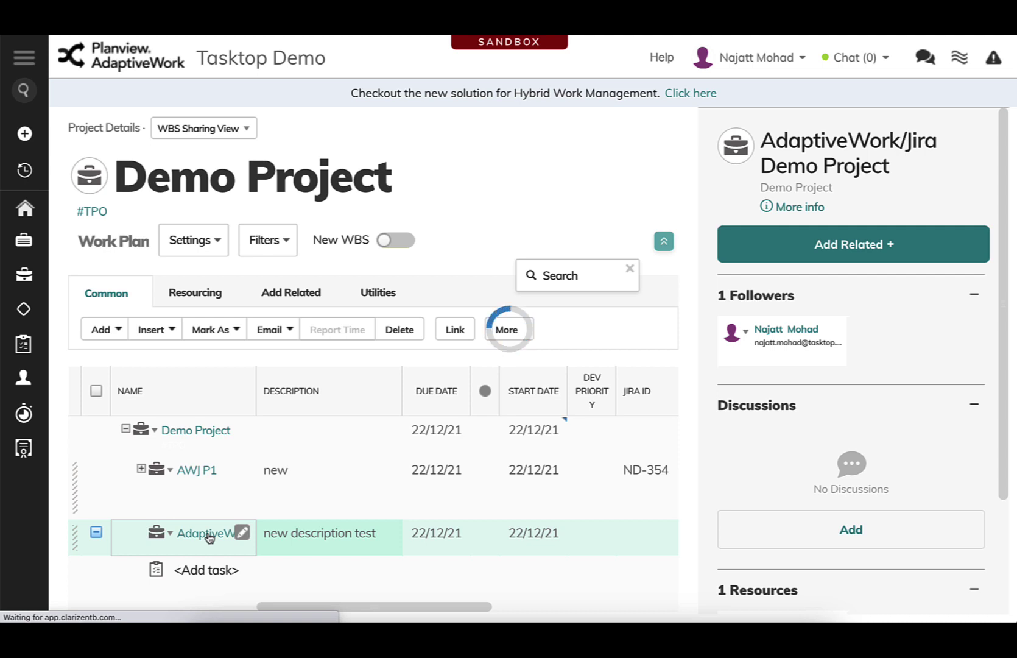
scroll(474, 461, "right", 5)
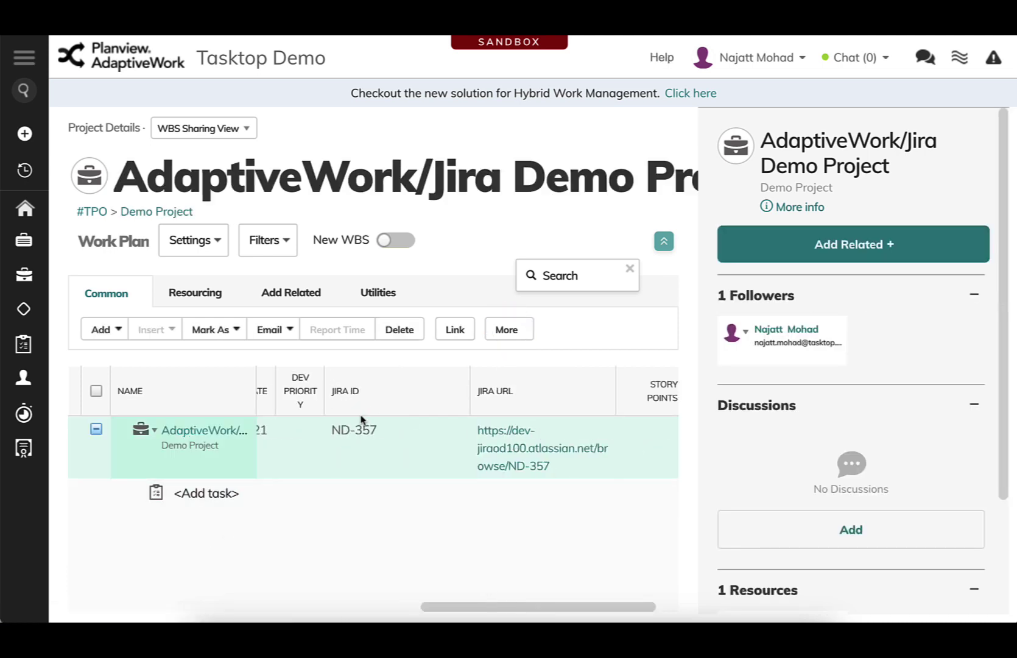
left_click_drag(467, 607, 308, 608)
Create the child task 'AdaptiveWork/Jira Task-1' under the new project
left_click(109, 332)
left_click(103, 402)
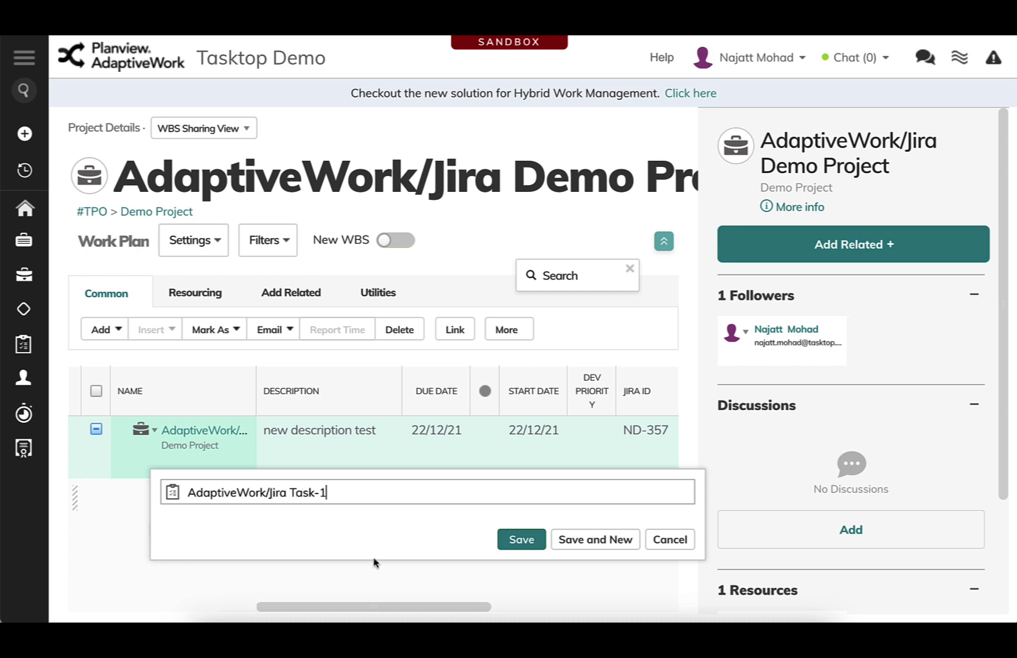
left_click(511, 541)
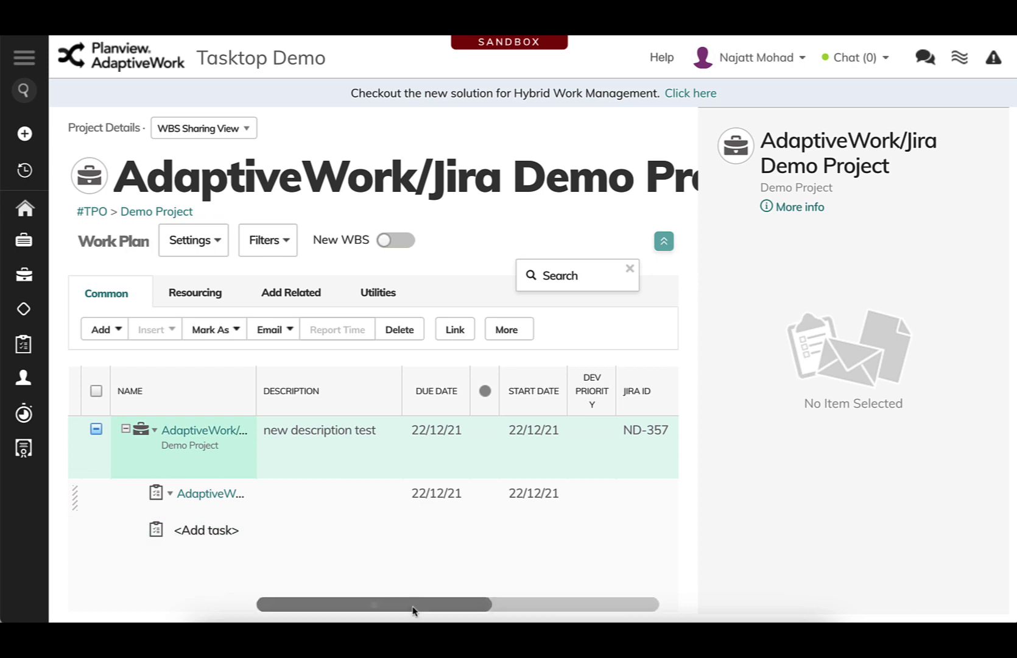
left_click_drag(413, 608, 581, 602)
Set the task's story points to 5 and description to 'text description for task'
left_click(638, 508)
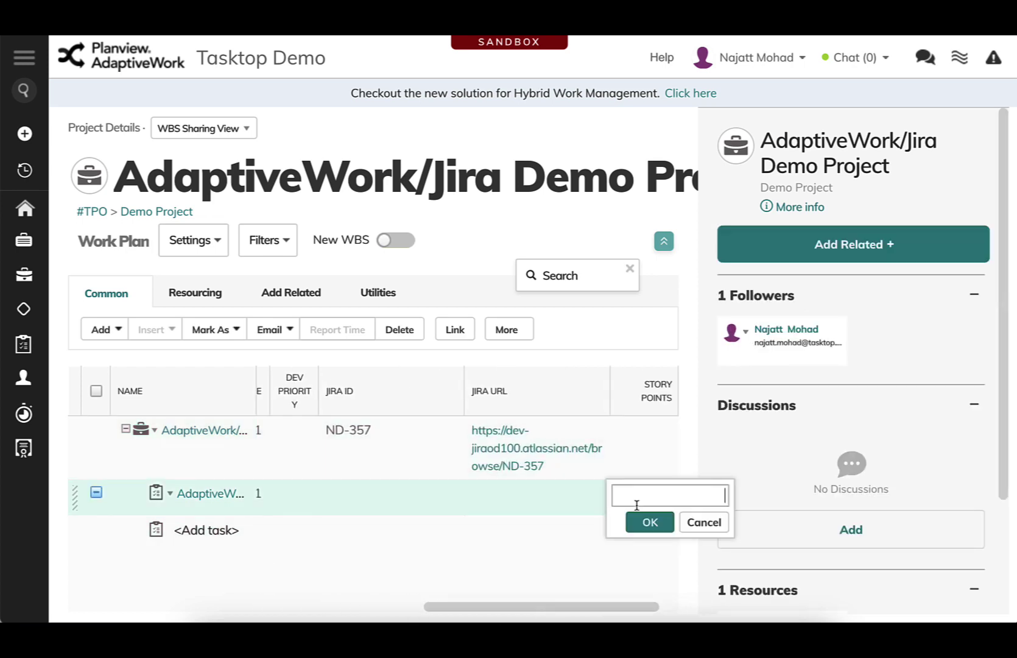
type("5")
left_click(661, 527)
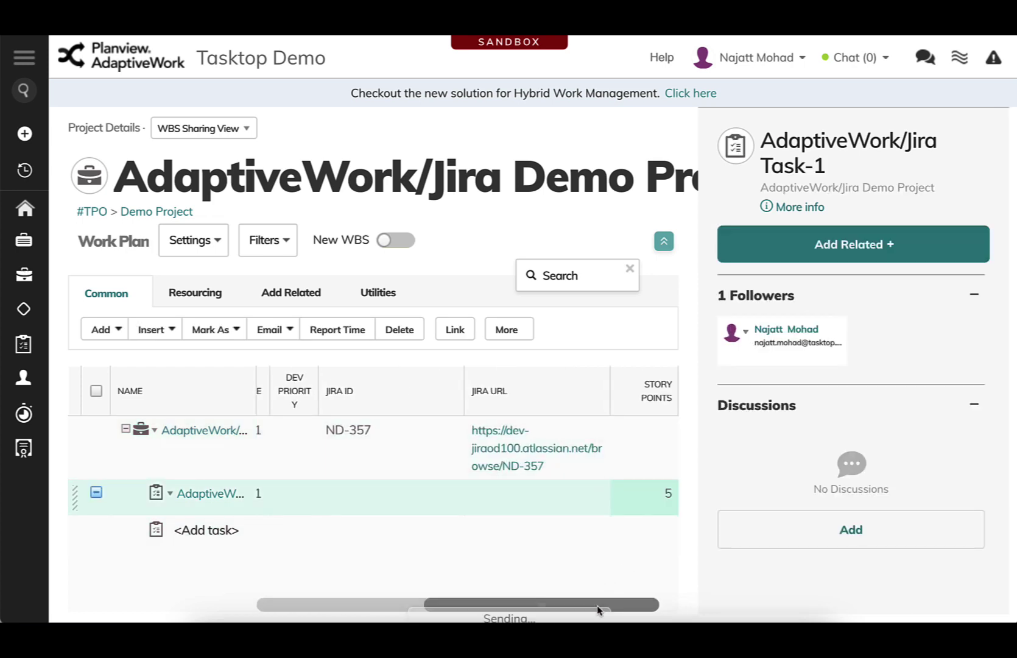
left_click_drag(615, 608, 451, 605)
left_click(351, 490)
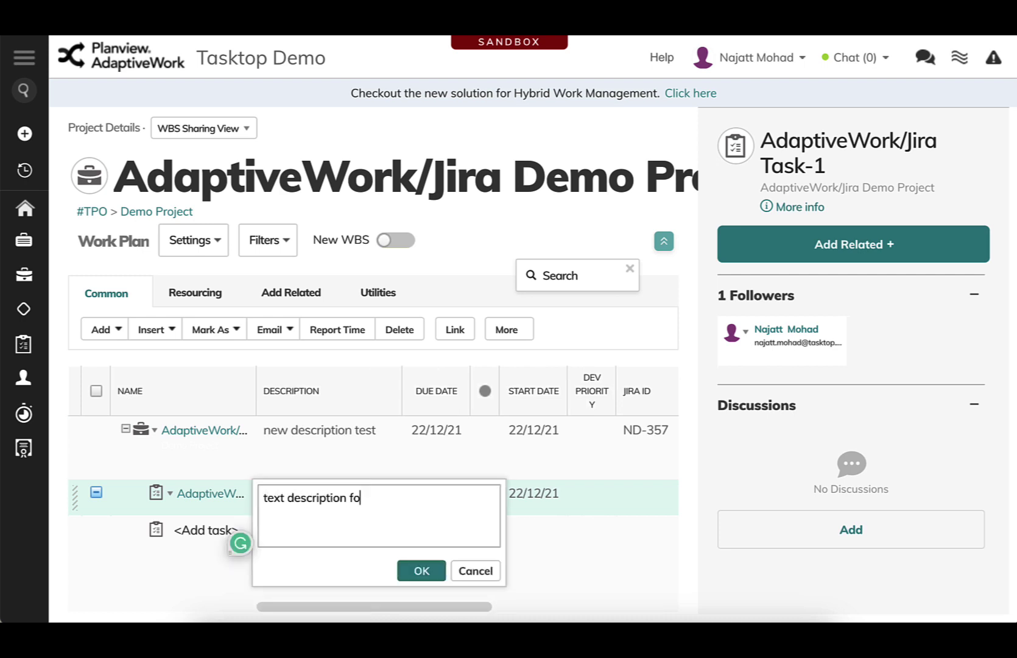
left_click(420, 570)
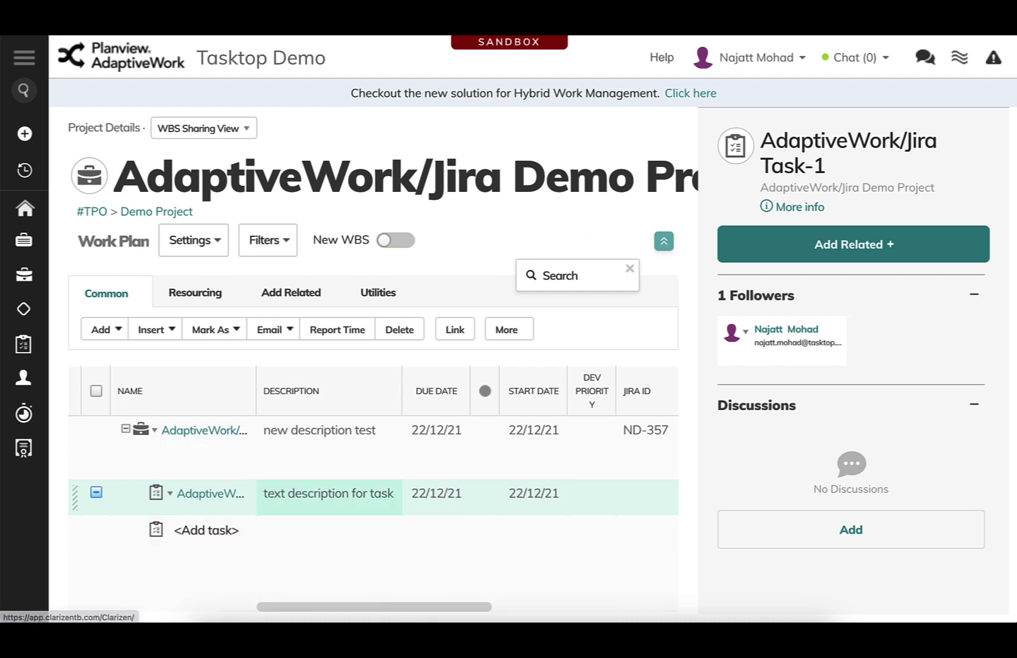
left_click(63, 49)
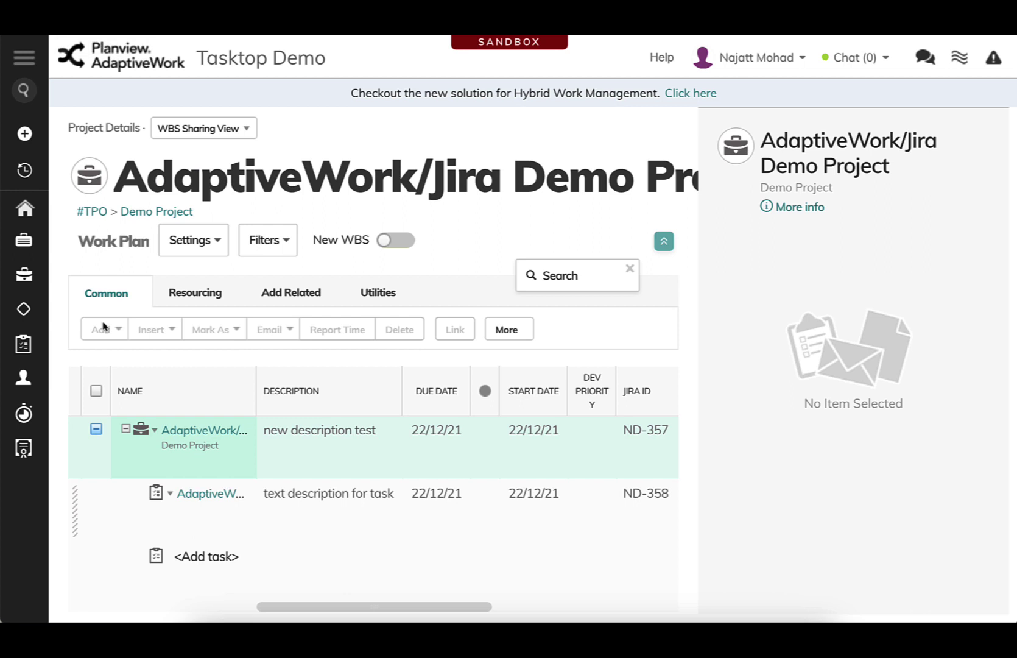
Refresh Jira and inspect epic ND-357's details, location and Planview back-link fields
left_click_drag(288, 606, 428, 607)
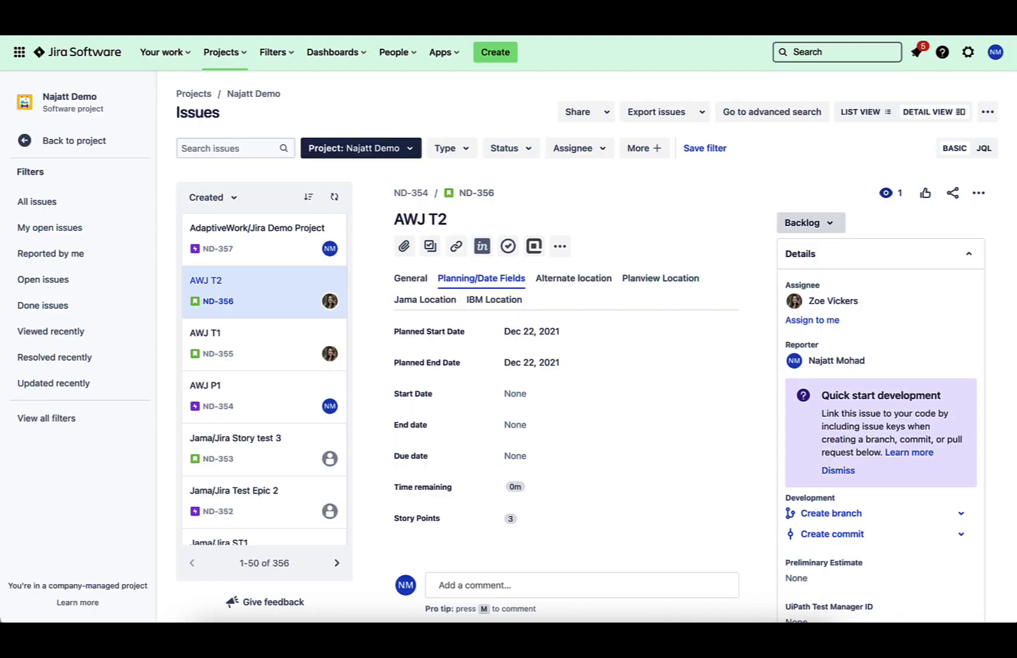
key("F5")
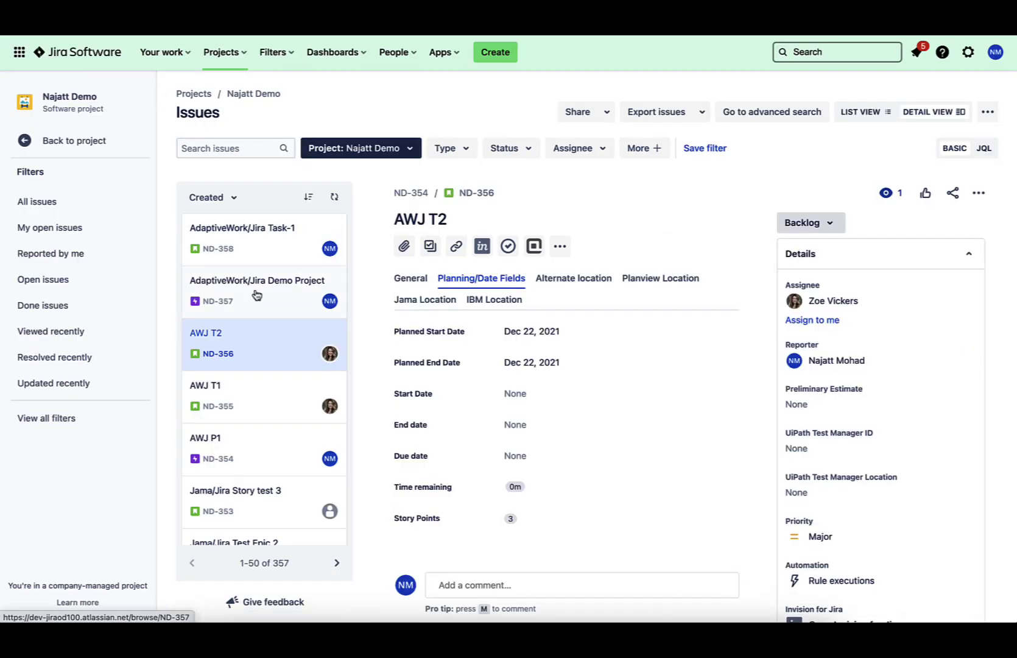
left_click(257, 295)
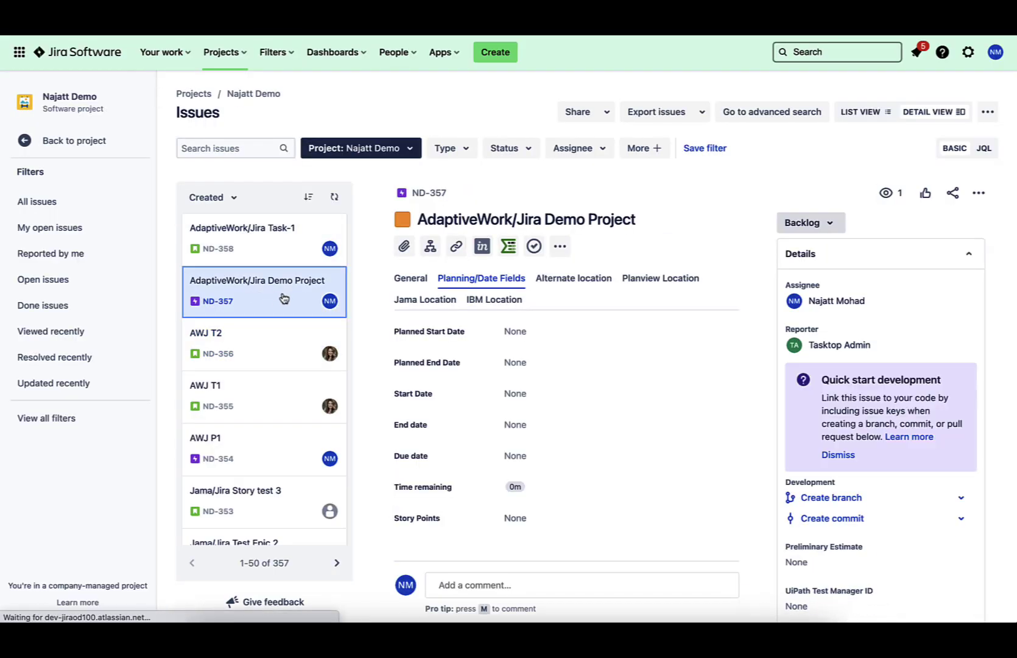
left_click(412, 280)
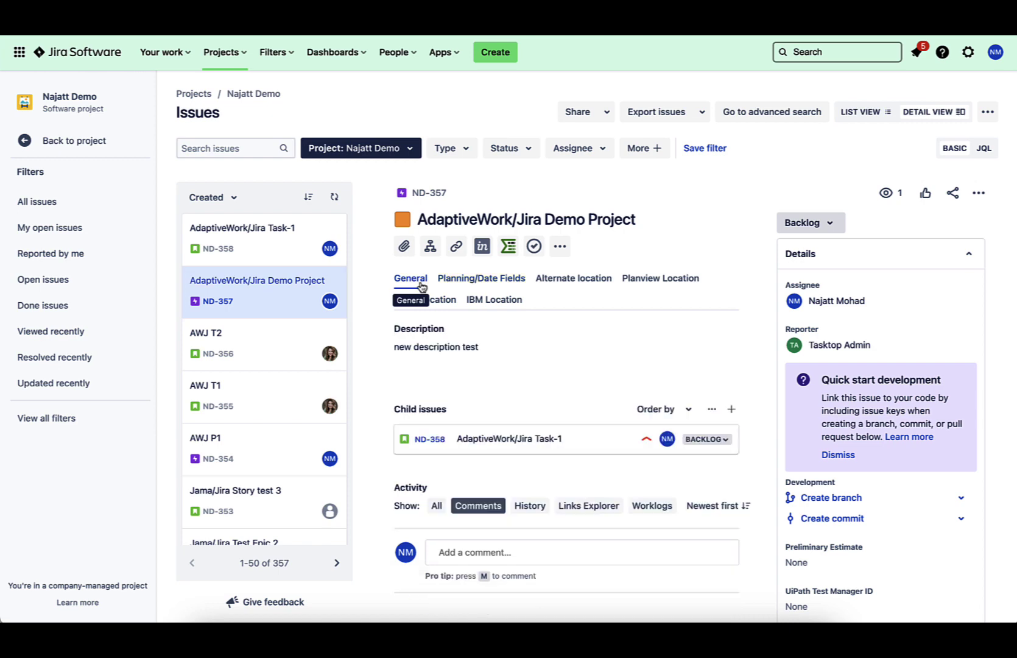
left_click(575, 279)
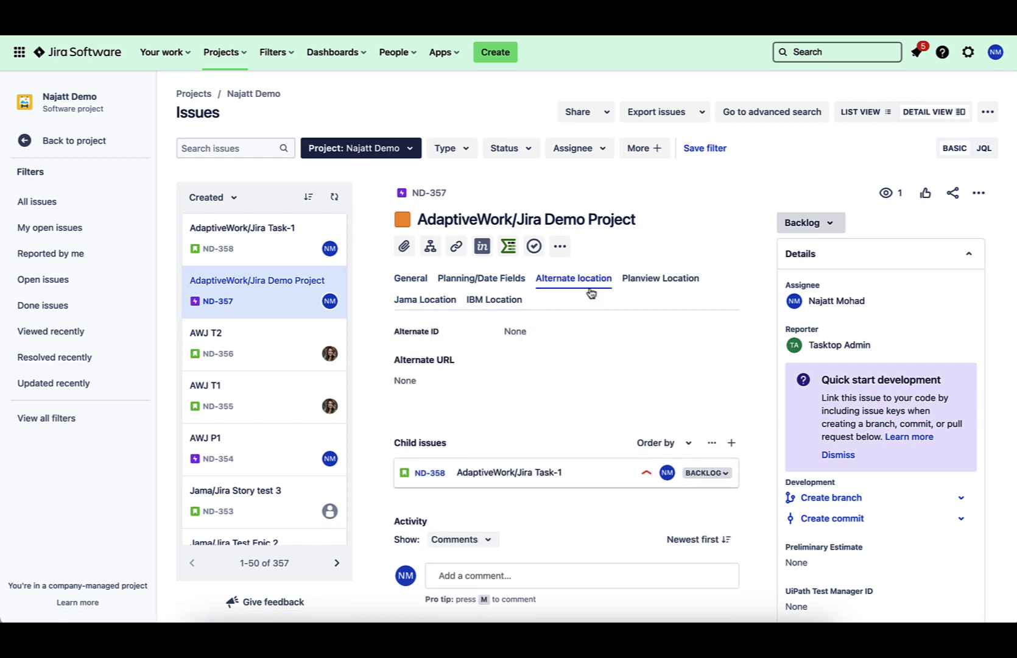
left_click(642, 287)
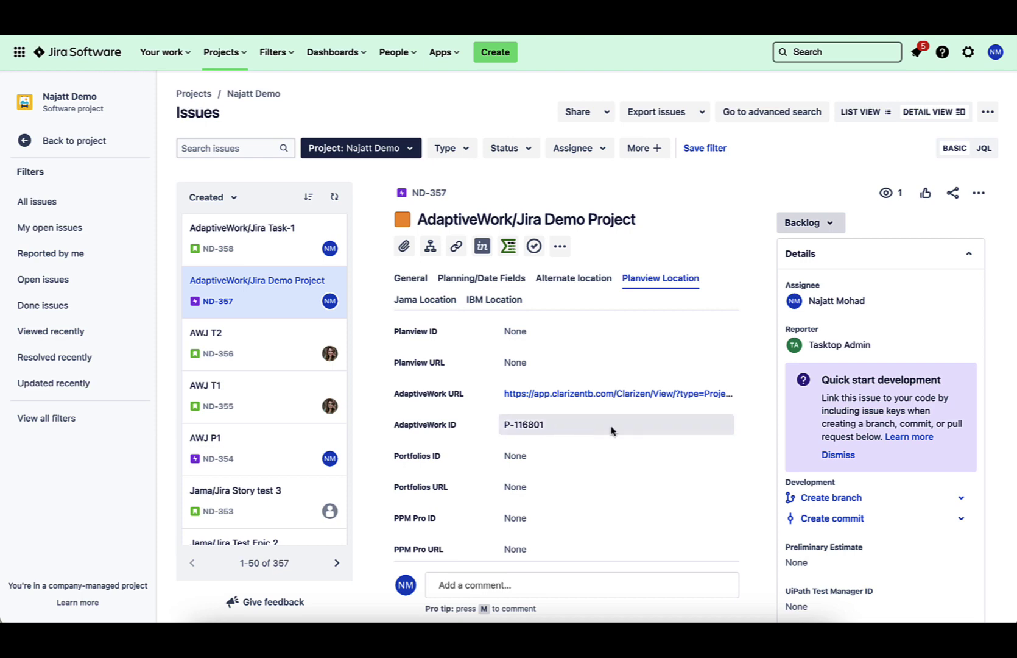
left_click(413, 280)
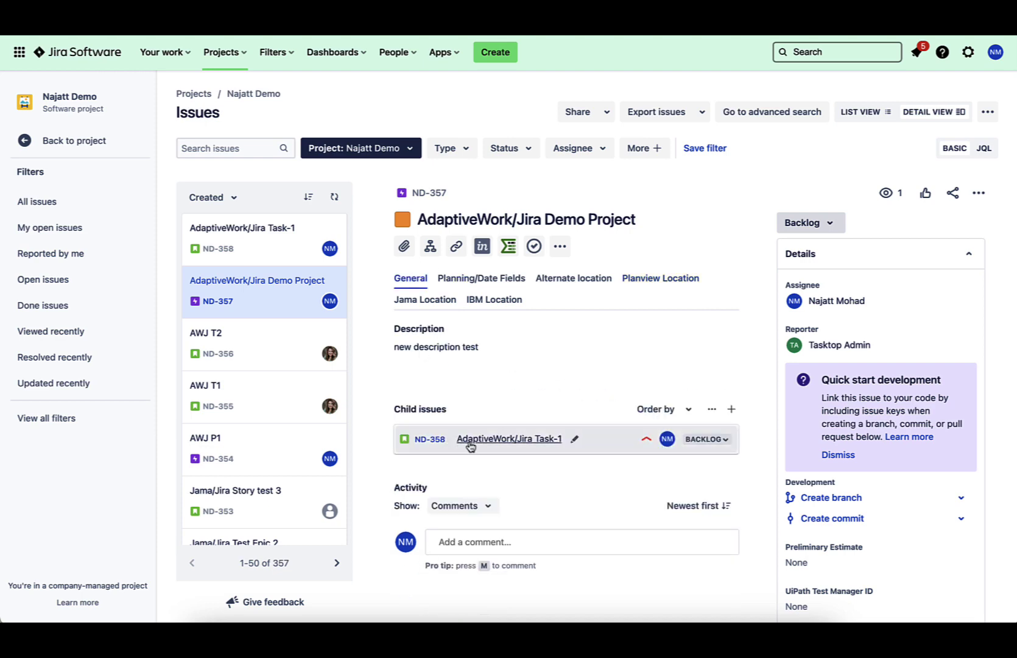
Set Task-1's planned end date to 12/31/2021, check its back-link, then start an epic child issue
left_click(501, 442)
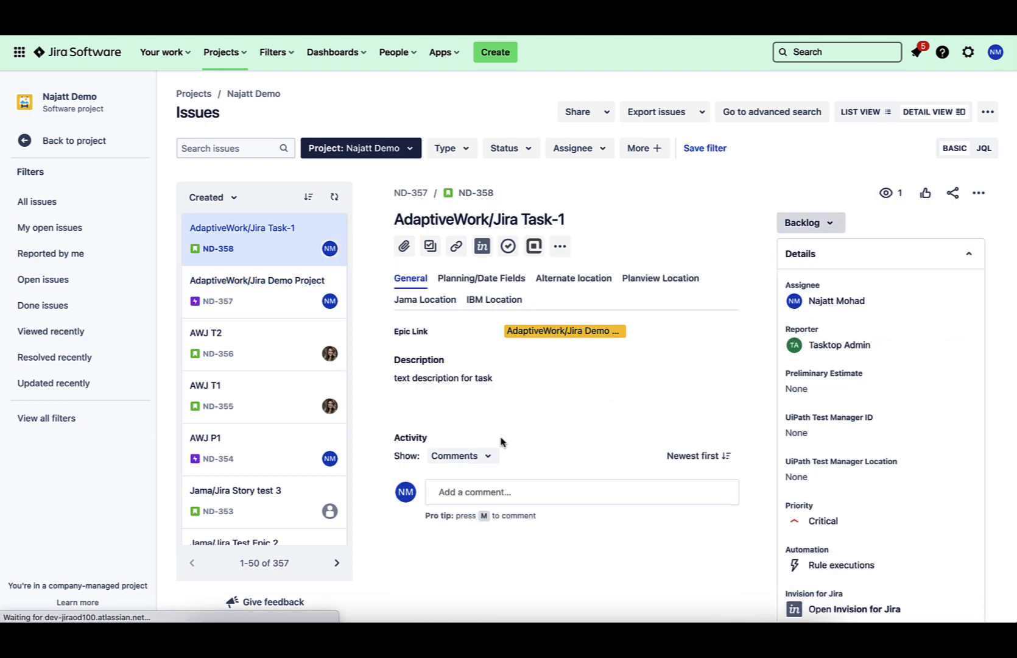
mouse_move(551, 334)
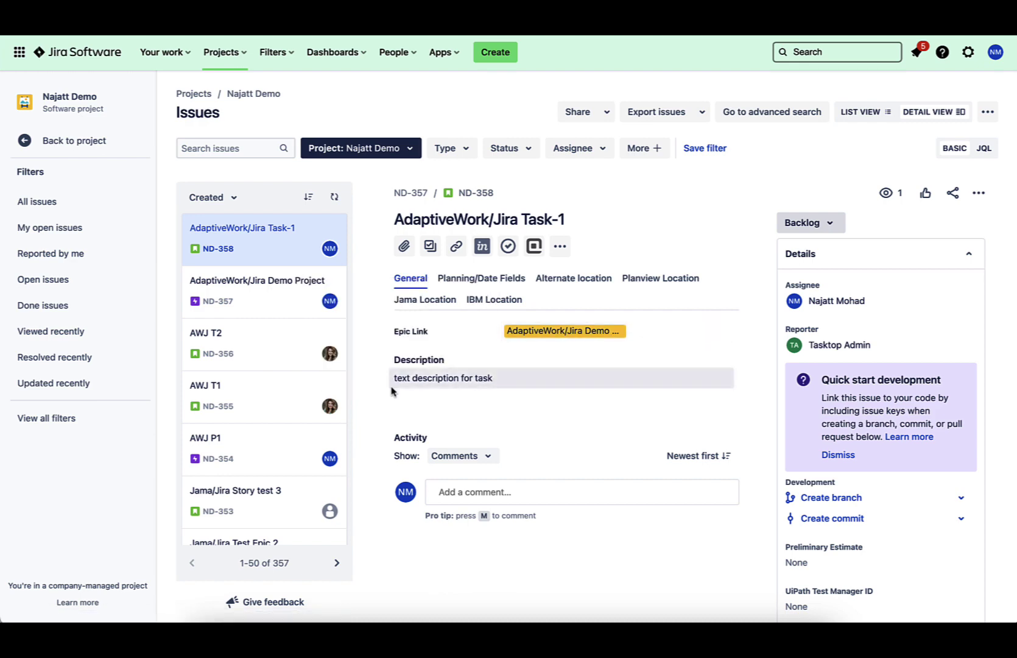
left_click(481, 278)
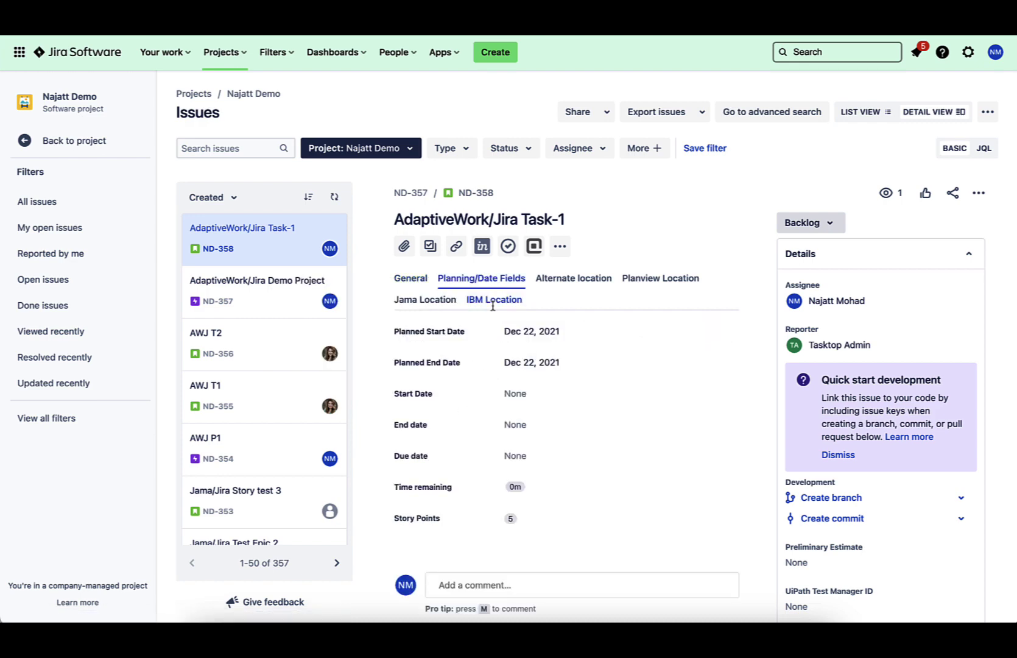
left_click(536, 364)
left_click(662, 531)
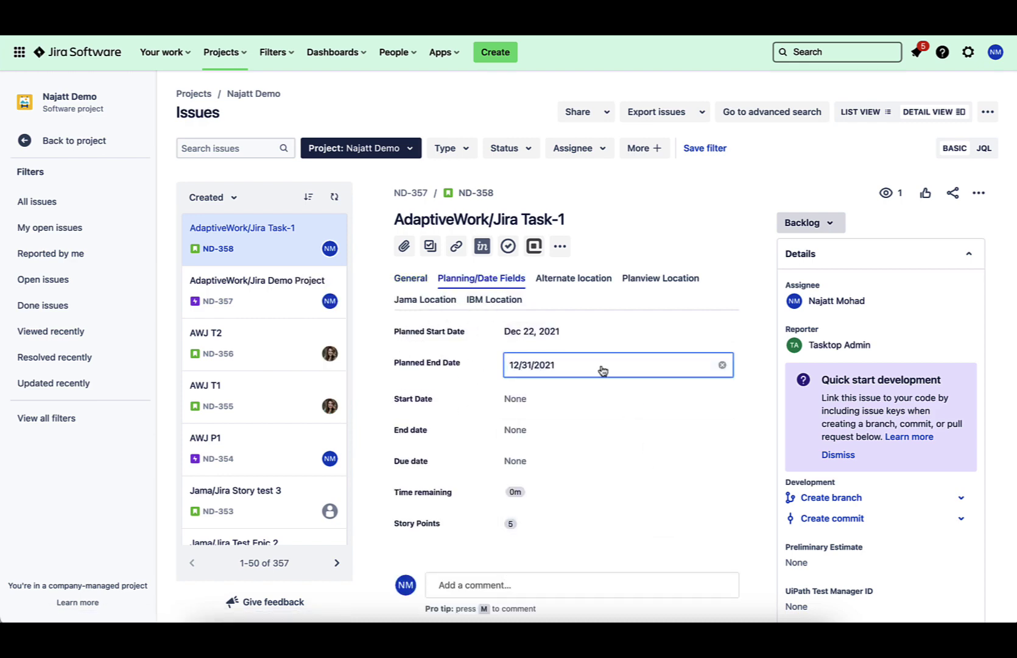
left_click(650, 283)
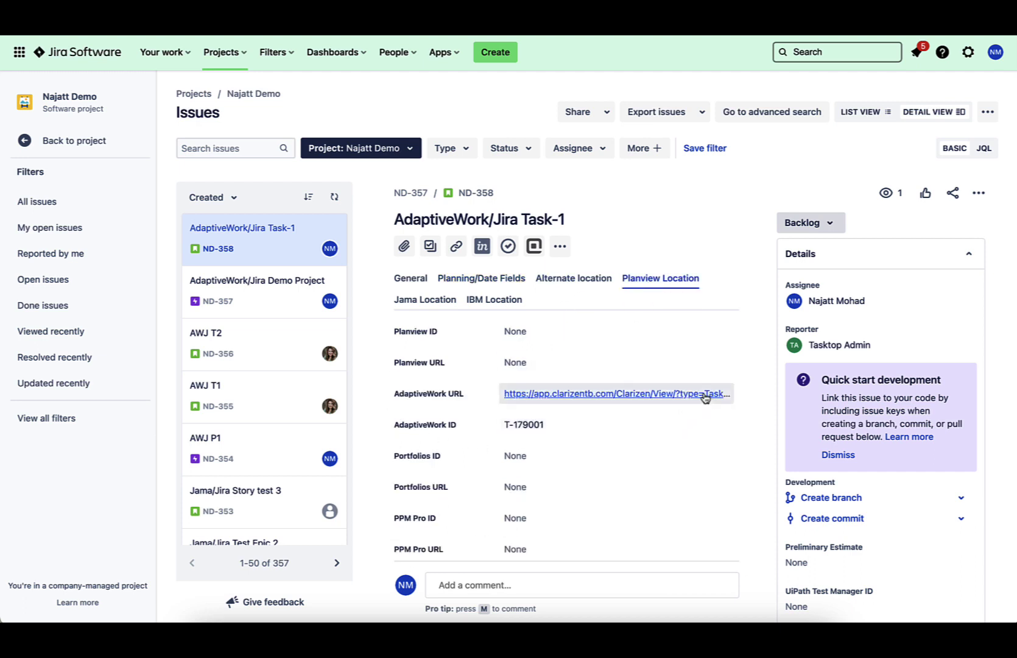
left_click(299, 289)
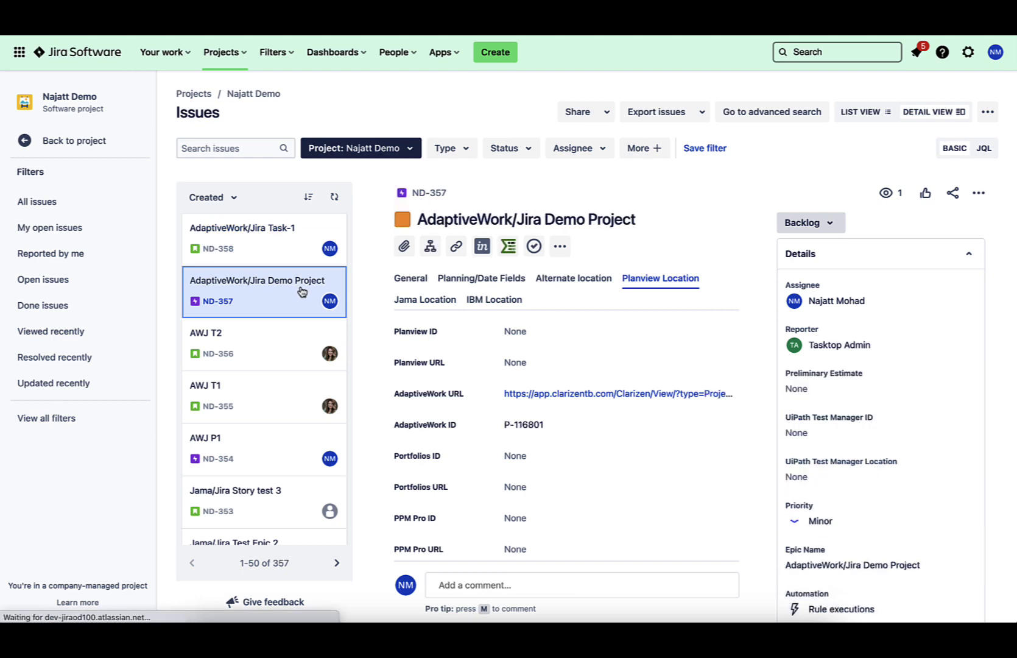
left_click(427, 246)
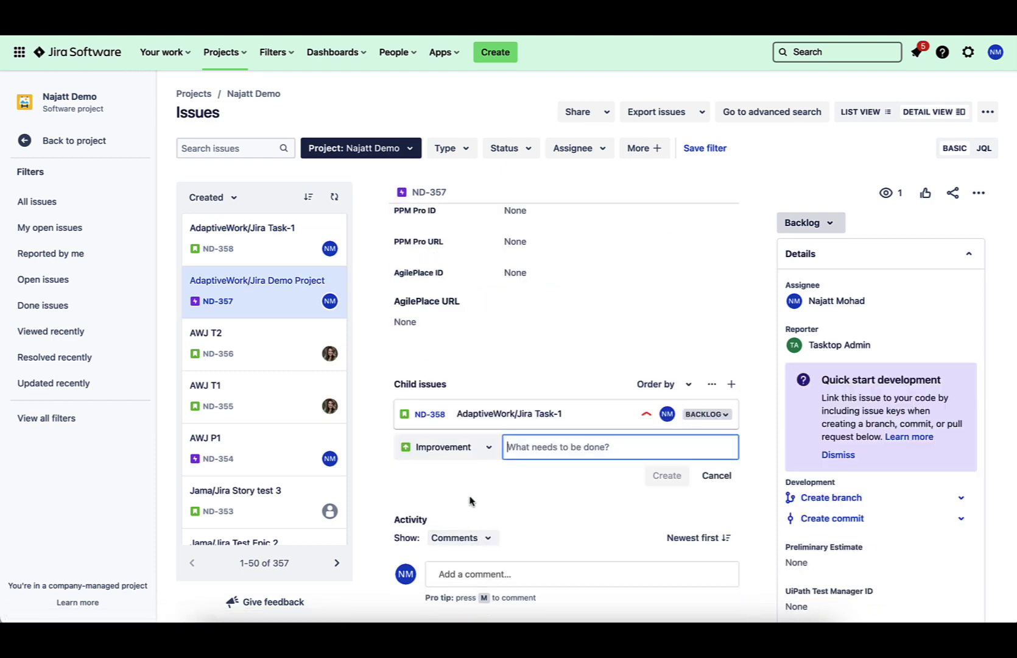
Create the story 'AdaptiveWork/Jira Task-2' as a child of the epic
left_click(476, 447)
left_click(426, 561)
left_click(522, 454)
type("AdaptiveWork/Jira Task-2")
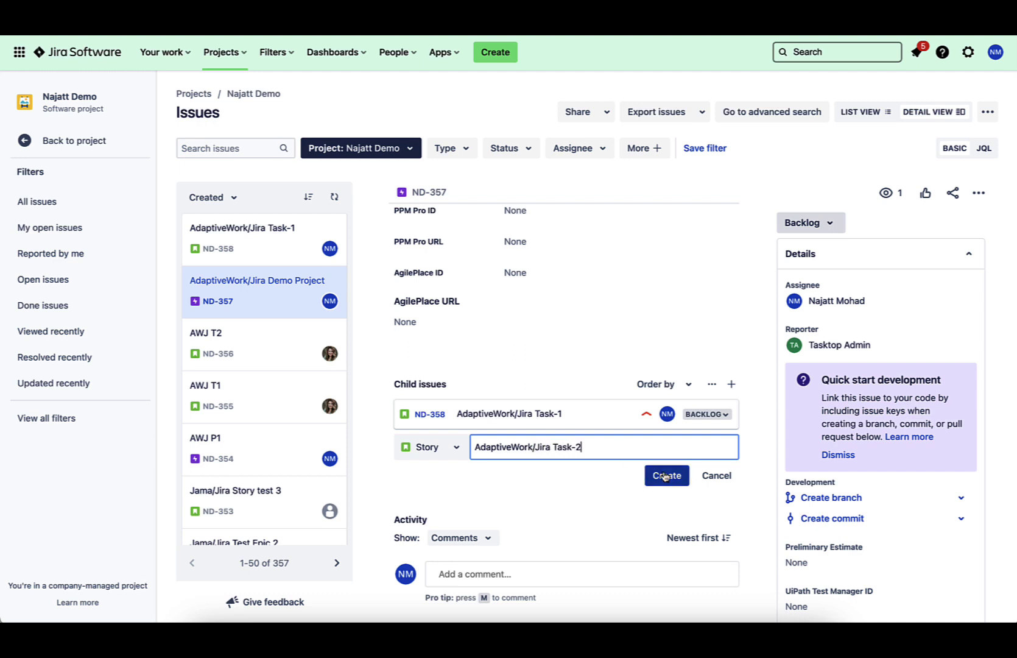
left_click(666, 476)
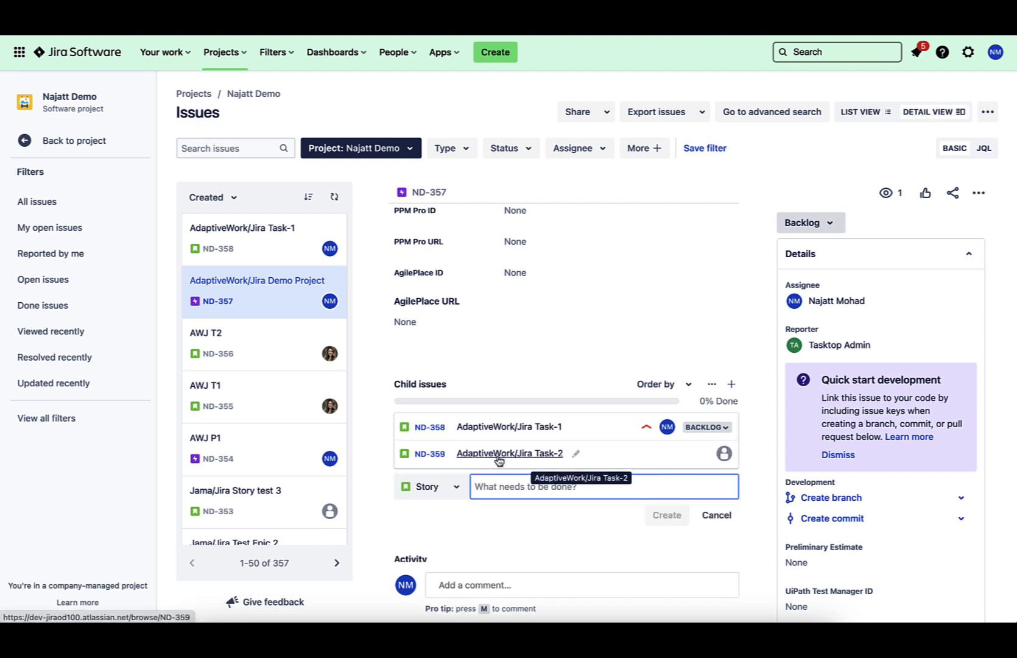
left_click(504, 454)
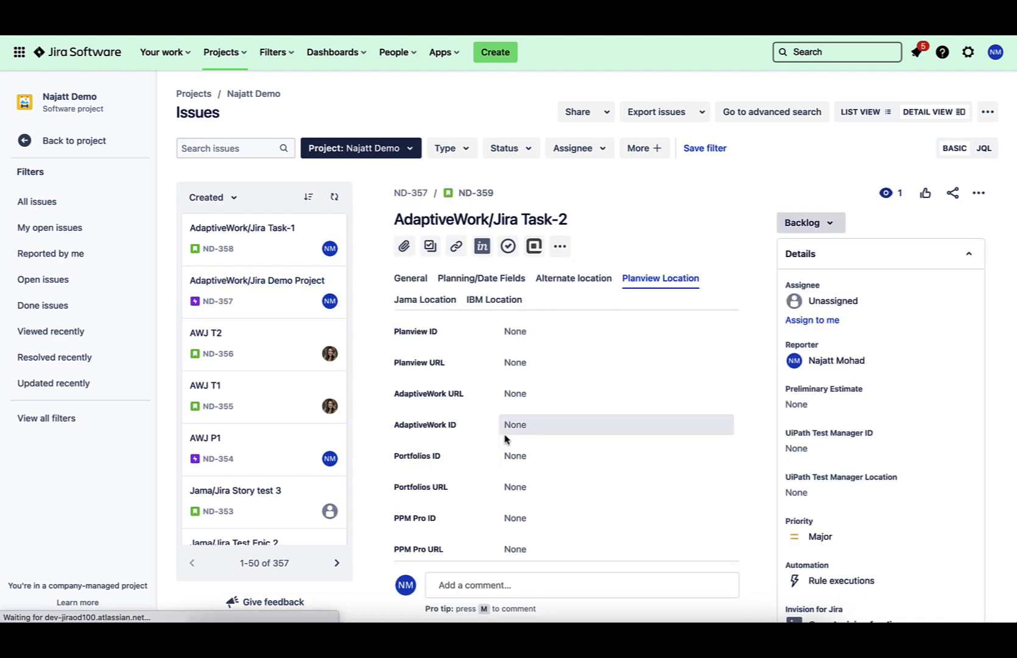
Give Task-2 planned dates Jan 17 to Jan 29, 2023 and 6 story points
left_click(491, 282)
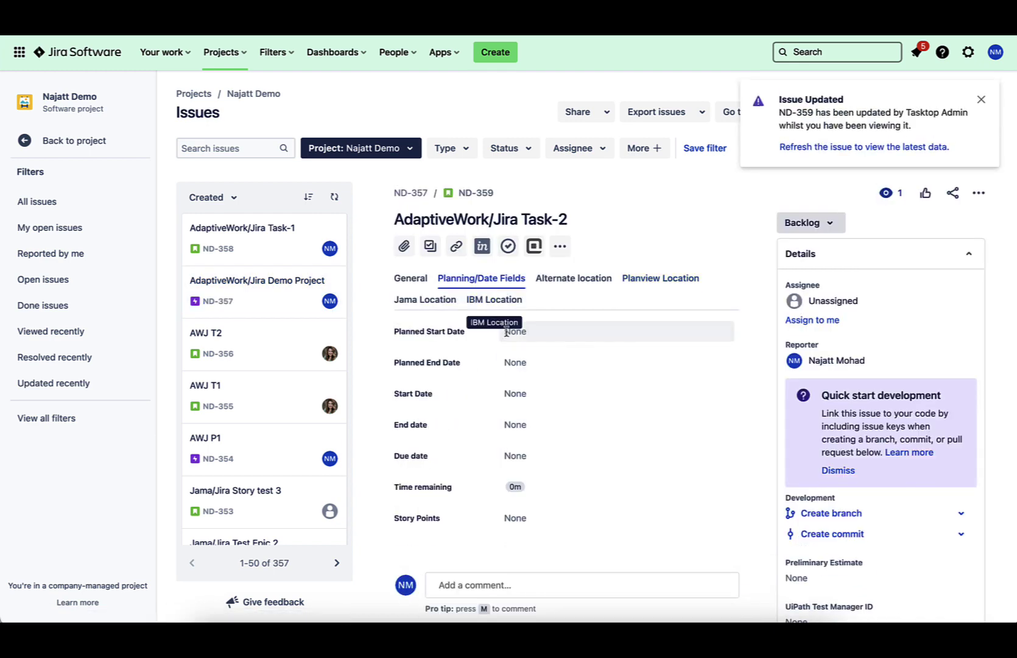
left_click(515, 332)
left_click(580, 459)
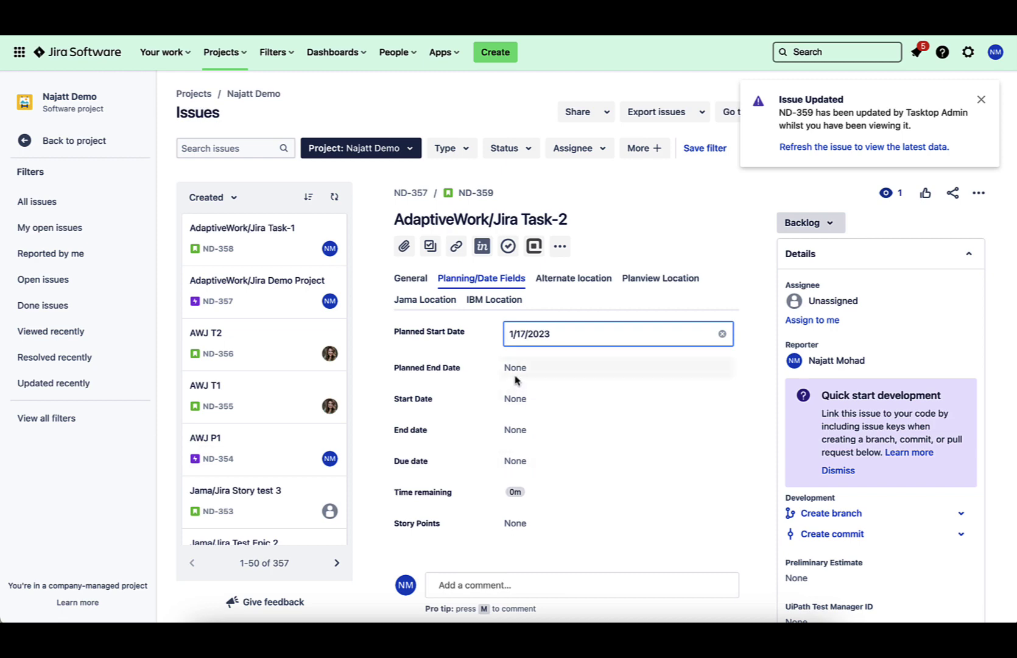
left_click(551, 365)
left_click(528, 536)
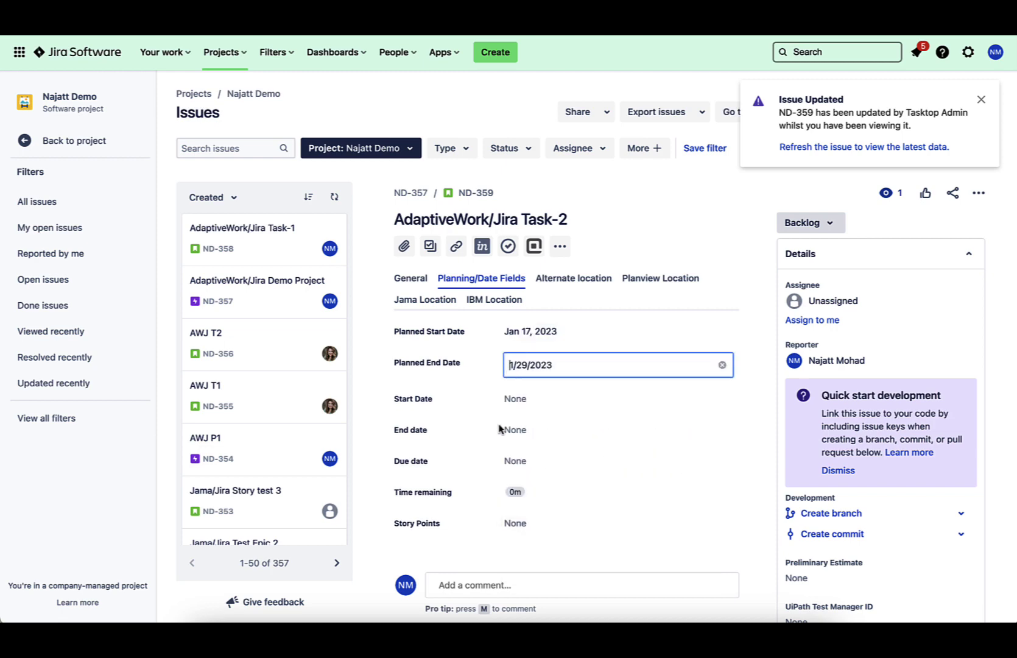
left_click(513, 523)
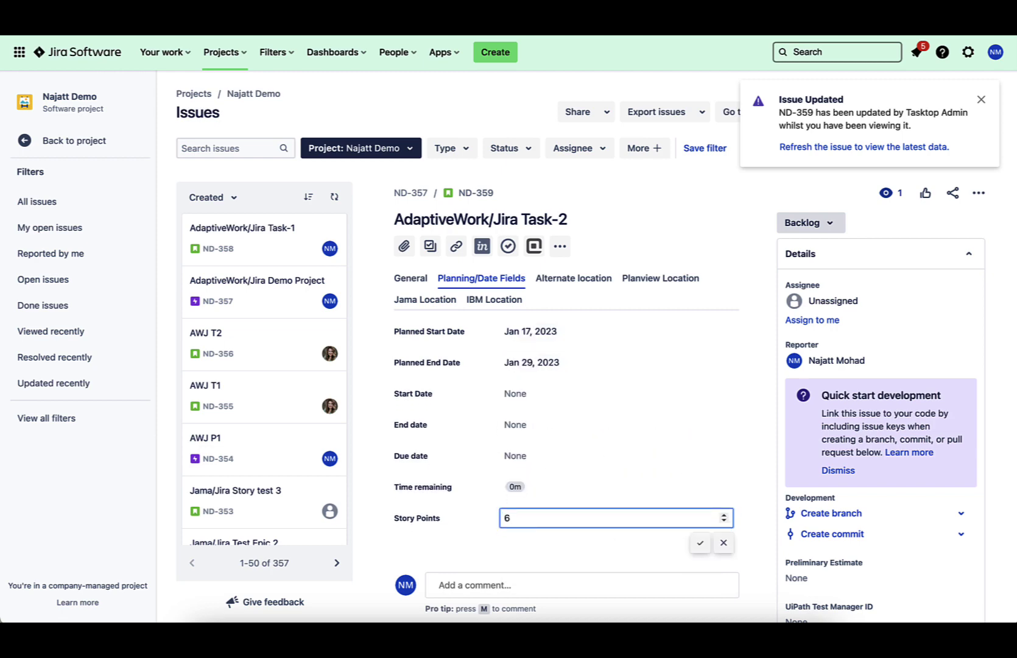
left_click(702, 542)
Add a description to Task-2 and check its AdaptiveWork back-link fields
left_click(411, 278)
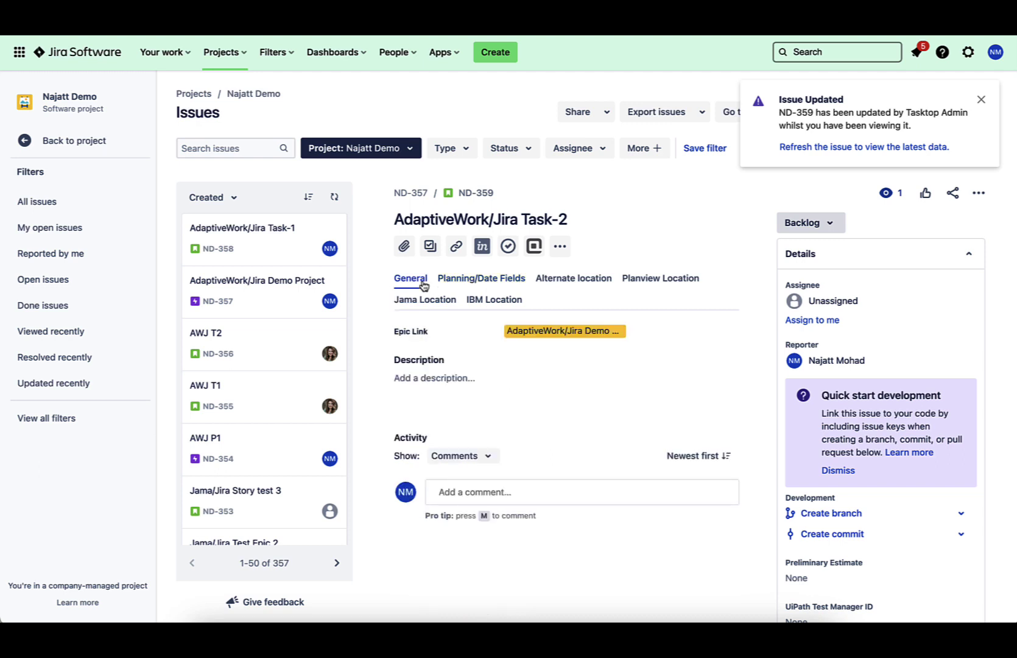
left_click(455, 379)
type("description text here")
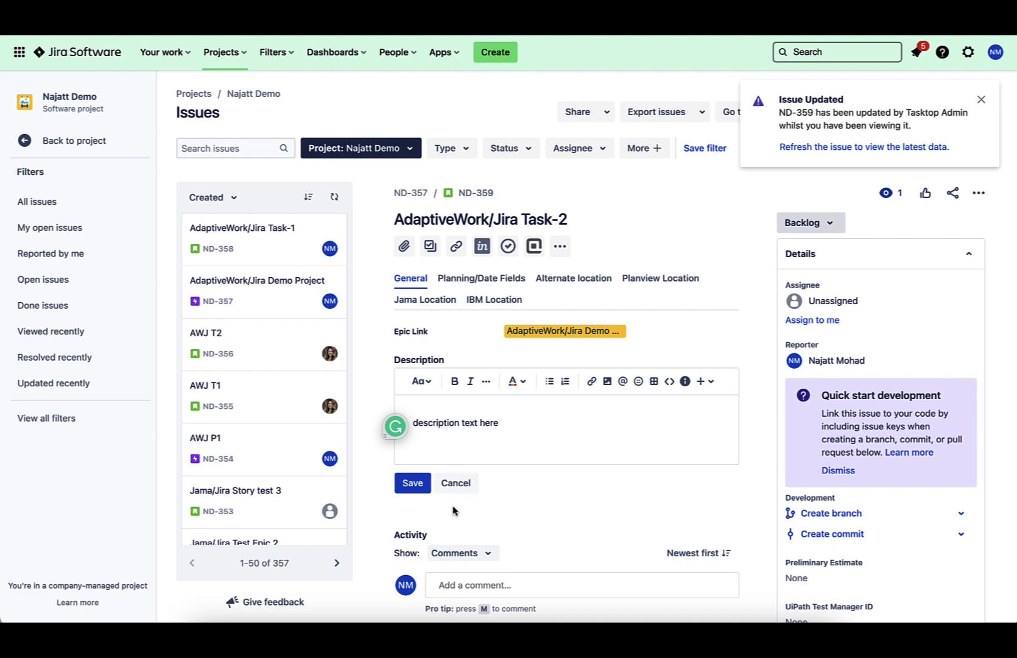
left_click(413, 484)
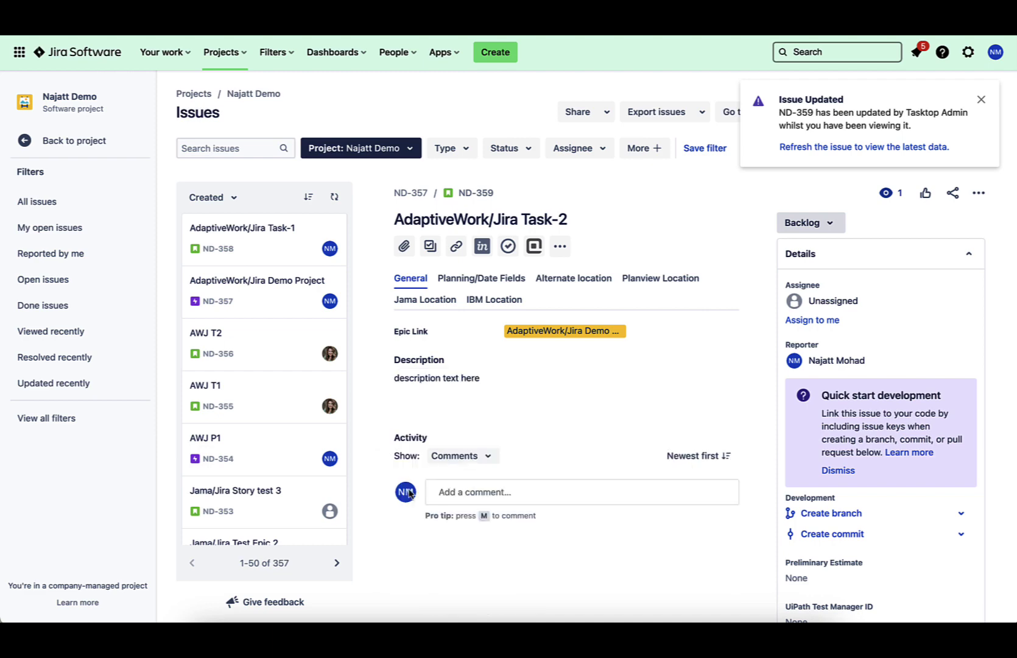
left_click(646, 286)
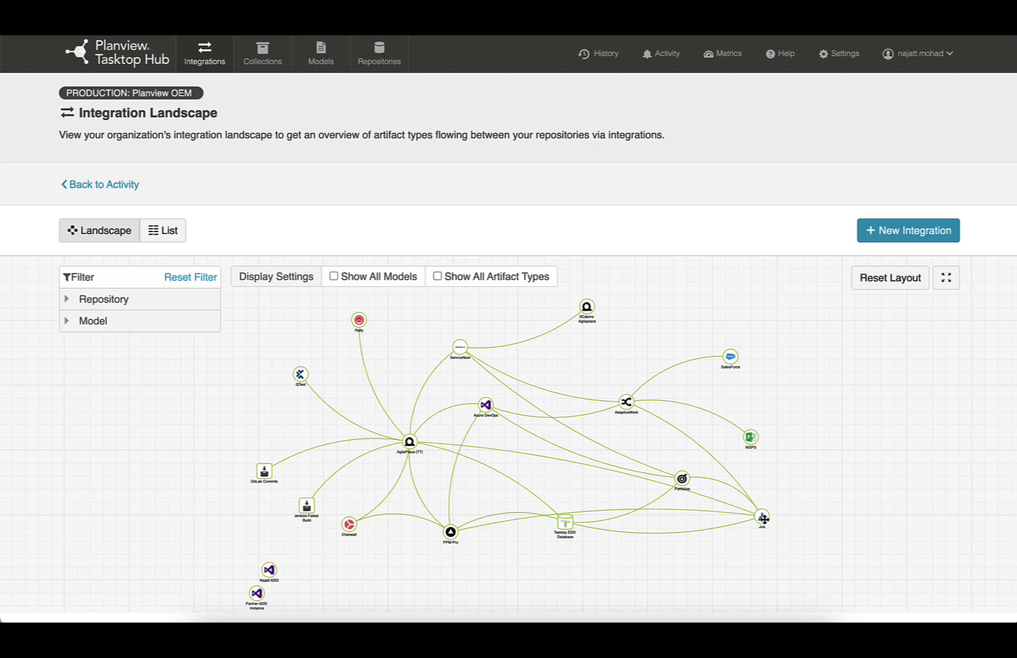
Review the integrations list, including the AdaptiveWork & Jira project–epic integration
left_click(439, 277)
left_click(438, 277)
left_click(164, 231)
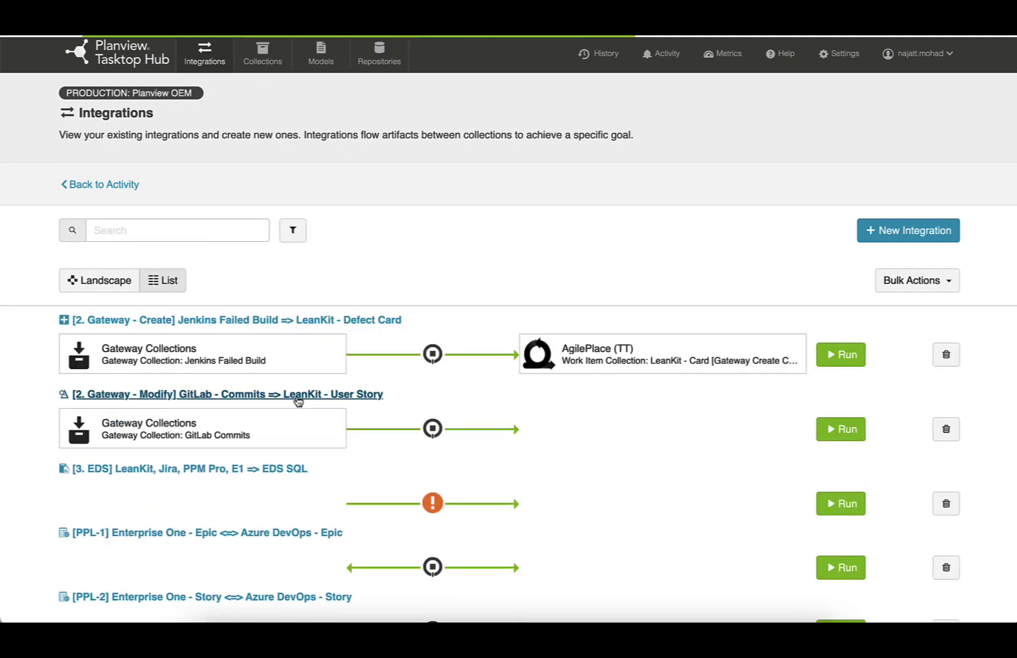
scroll(298, 400, "down", 10)
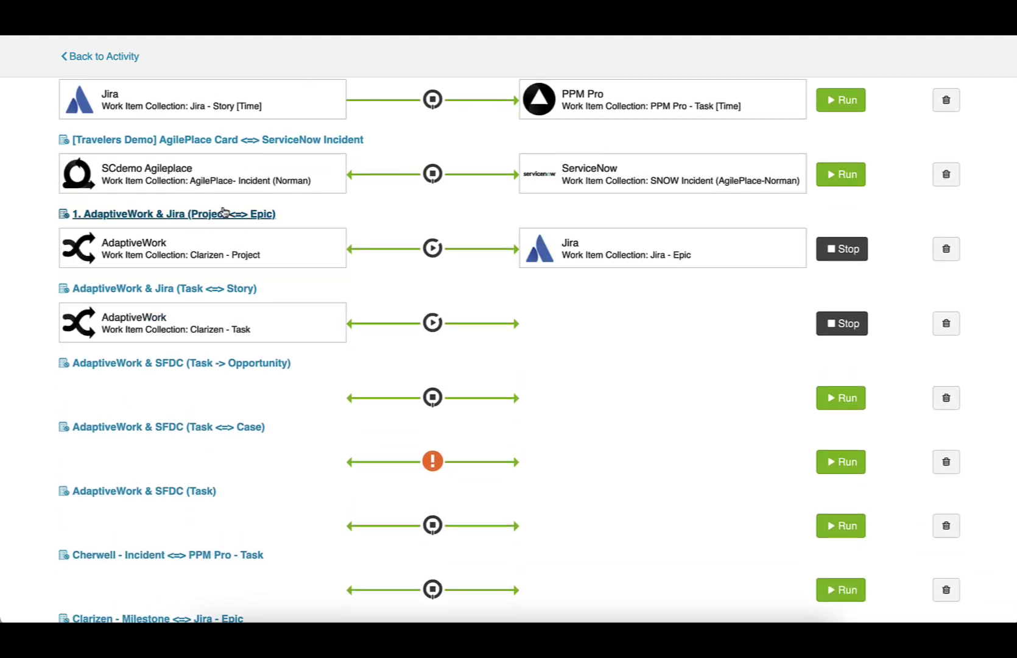
left_click(223, 212)
left_click(116, 162)
scroll(212, 414, "down", 5)
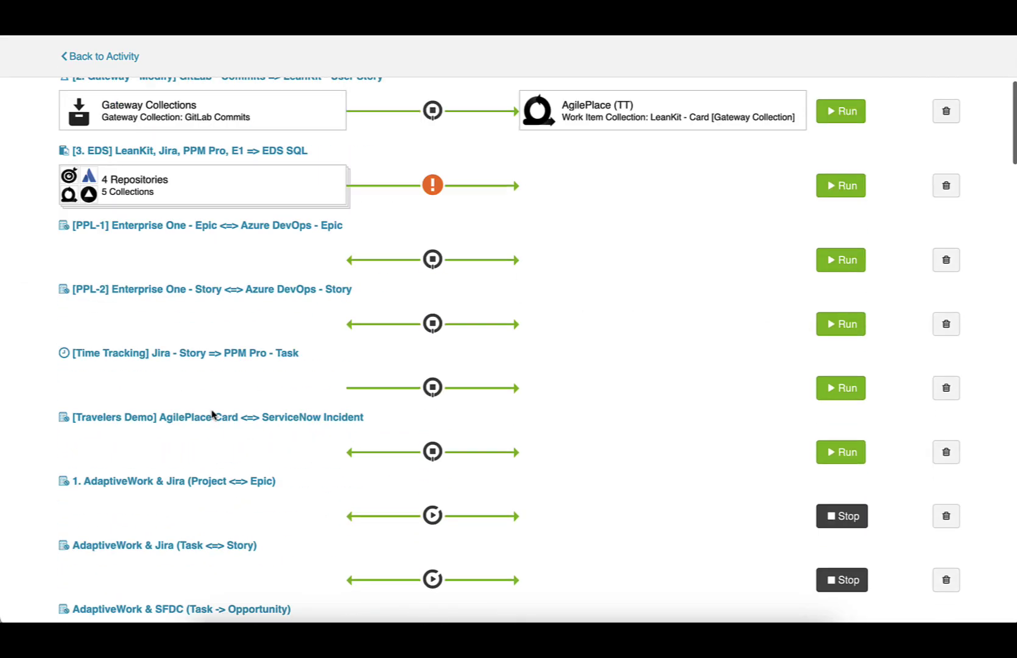
scroll(212, 414, "down", 5)
scroll(211, 415, "up", 10)
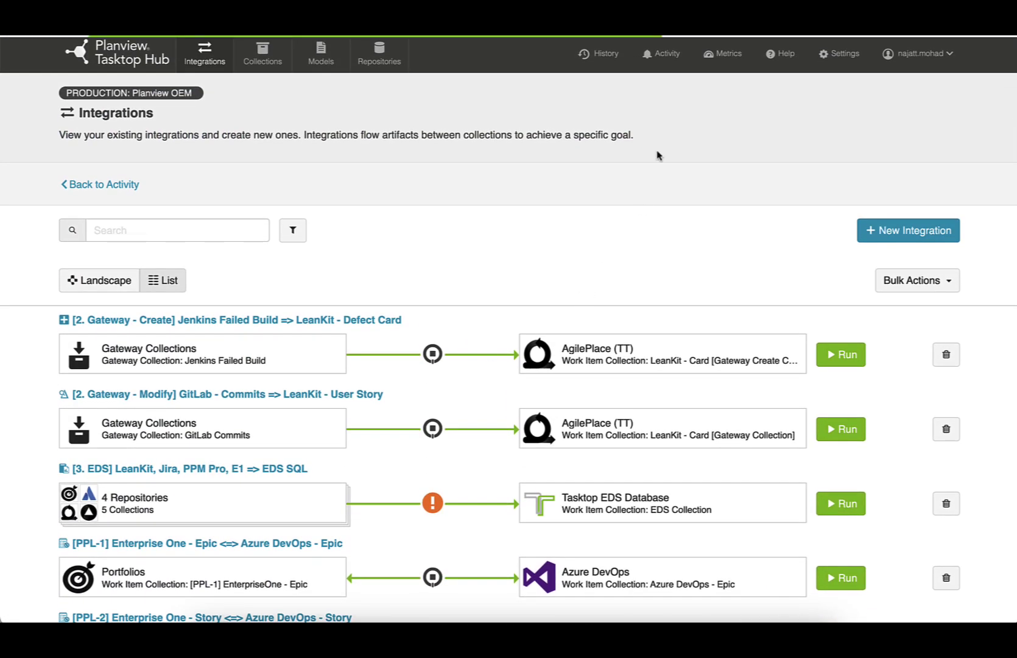
Review the 2,333 completed artifact activities on the Activity page
left_click(768, 259)
scroll(575, 426, "down", 8)
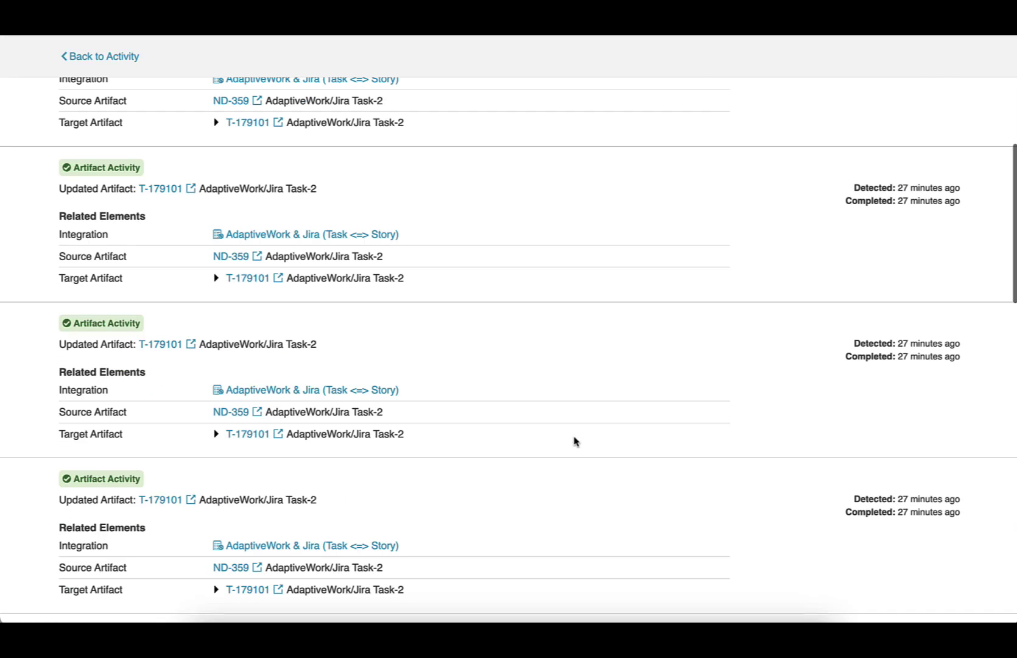
scroll(574, 442, "down", 3)
scroll(574, 441, "up", 10)
List the 1,044 synchronized artifact pairs
left_click(914, 259)
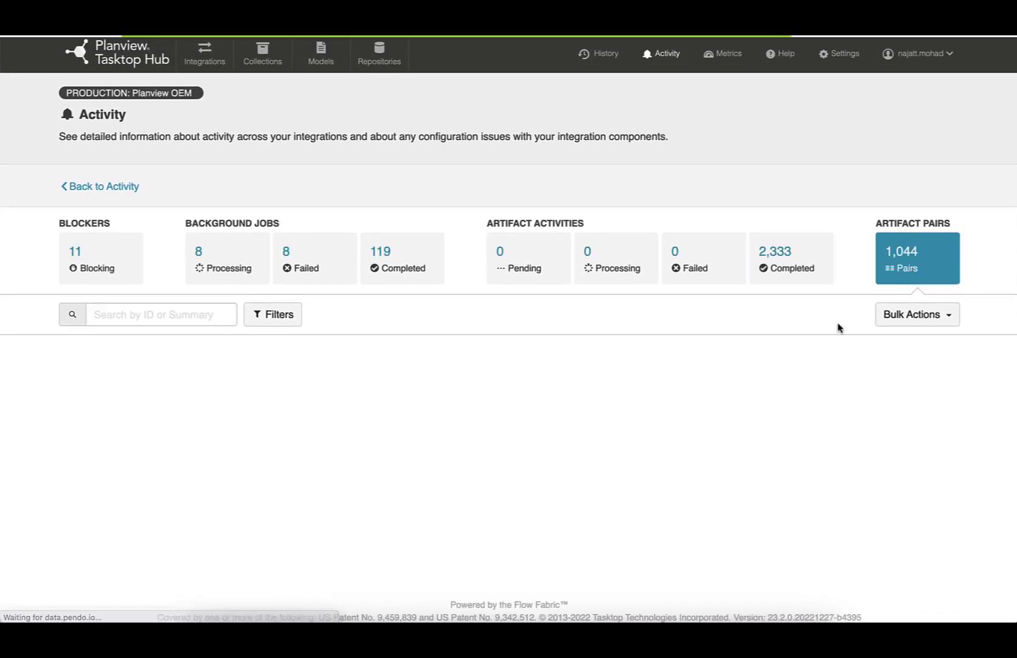
scroll(671, 500, "down", 4)
scroll(670, 499, "up", 5)
Open Metrics and scroll through user counts and per-integration artifact processing totals
left_click(705, 59)
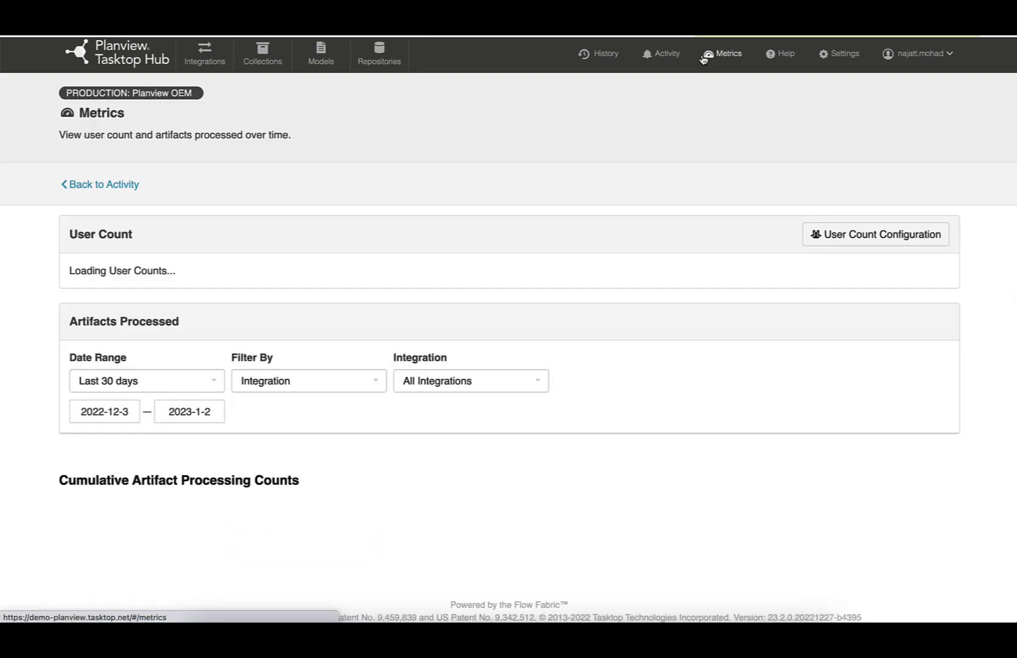
scroll(615, 303, "down", 15)
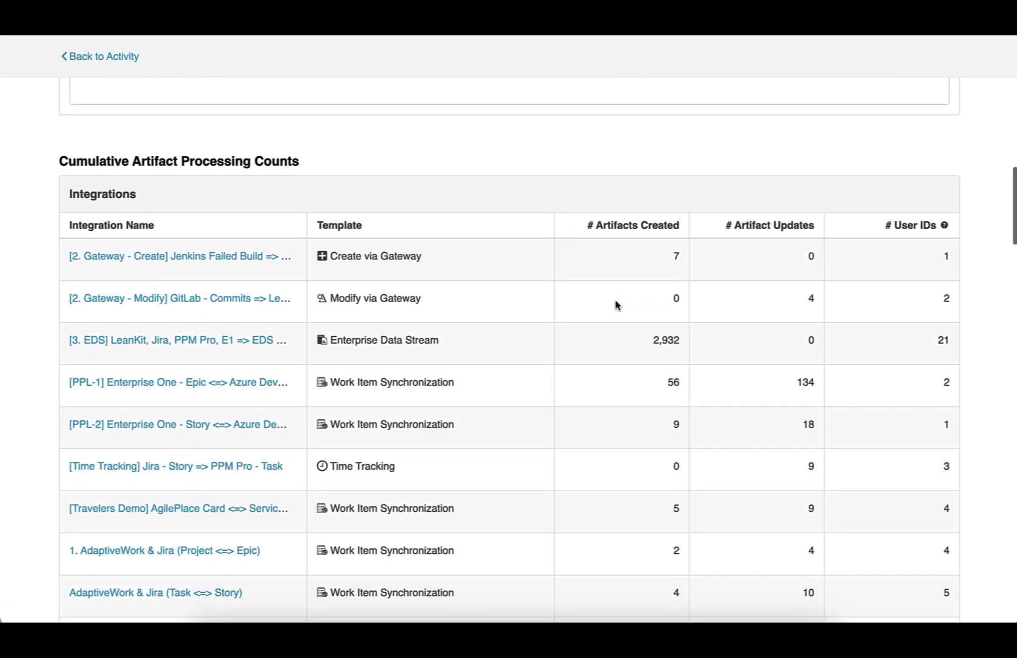
scroll(615, 305, "down", 3)
scroll(615, 304, "up", 20)
left_click(682, 34)
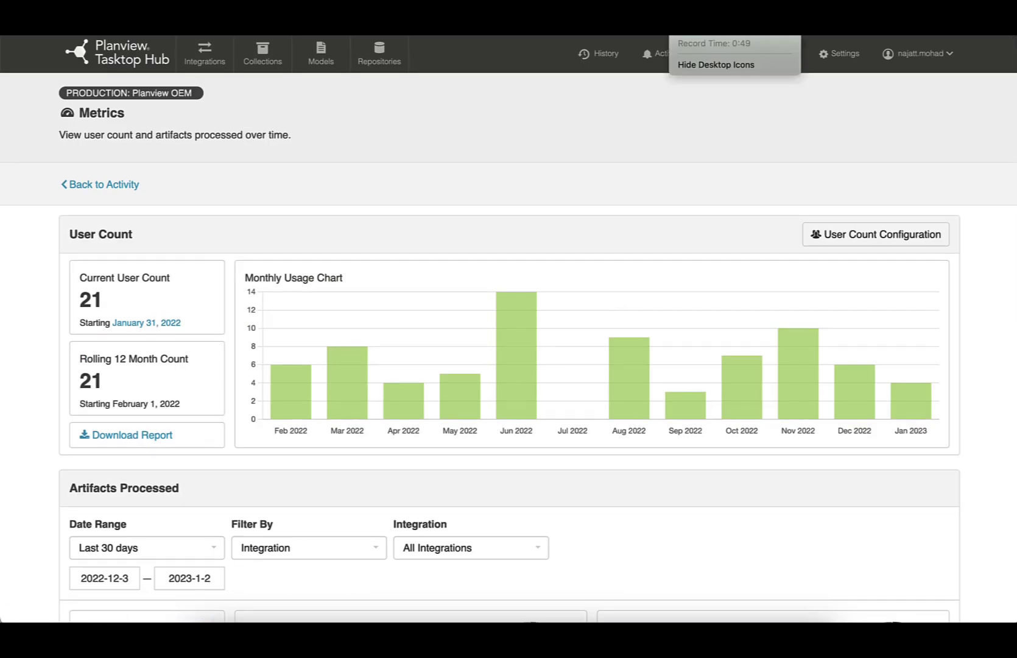